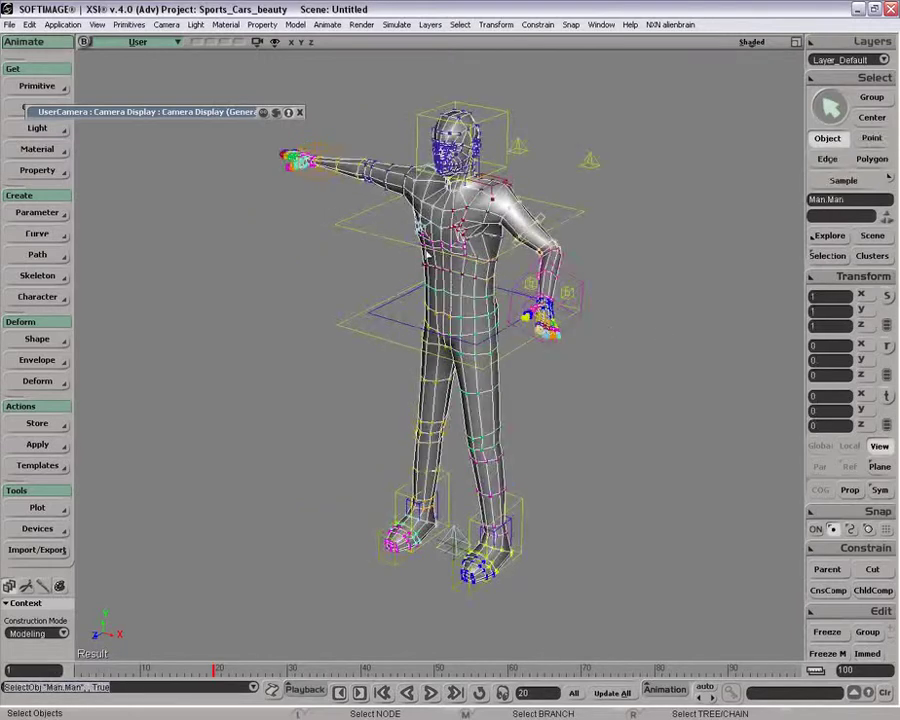
# Try to move the rig's chest control
pyautogui.click(396, 240)
pyautogui.press('v')
pyautogui.moveTo(690, 323); pyautogui.dragTo(706, 327)
pyautogui.hotkey('ctrl', 'z')
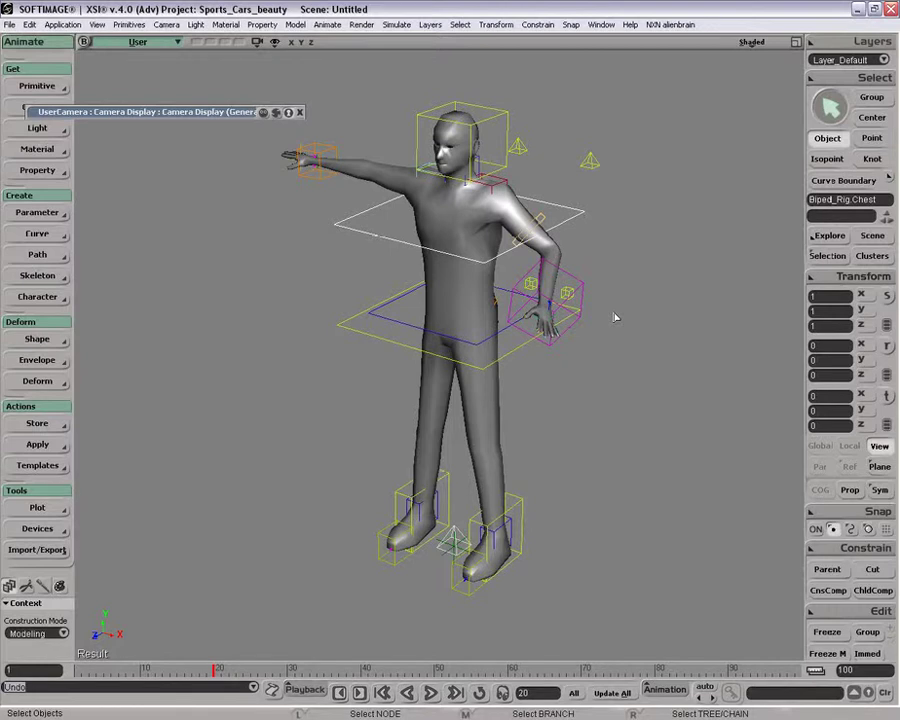
# Hide the man's body mesh so only the biped rig remains displayed
pyautogui.click(334, 178)
pyautogui.click(598, 241)
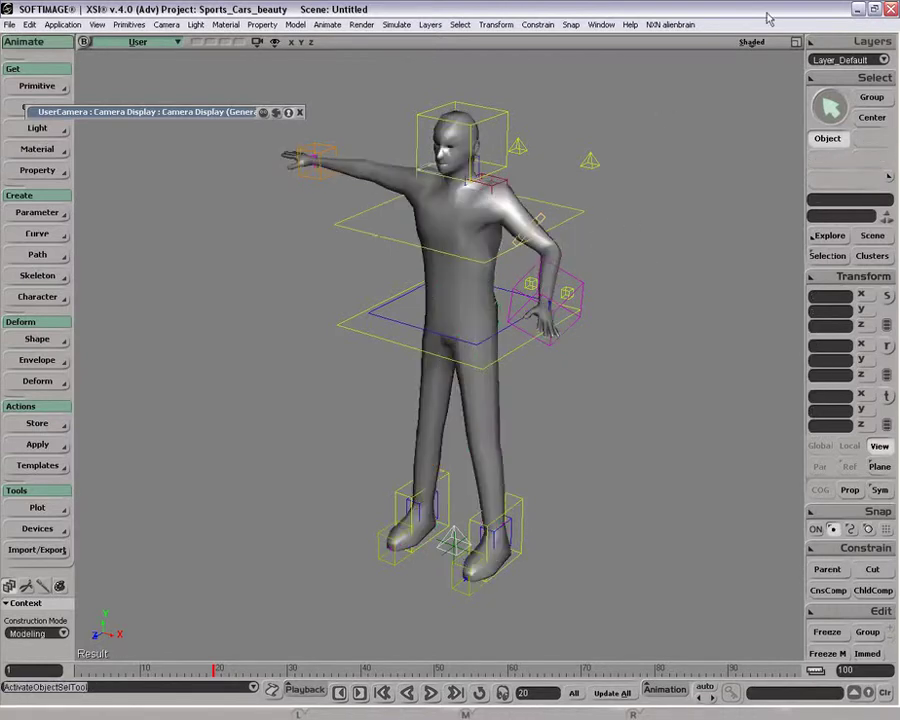
pyautogui.click(752, 42)
pyautogui.click(492, 231)
pyautogui.click(489, 235)
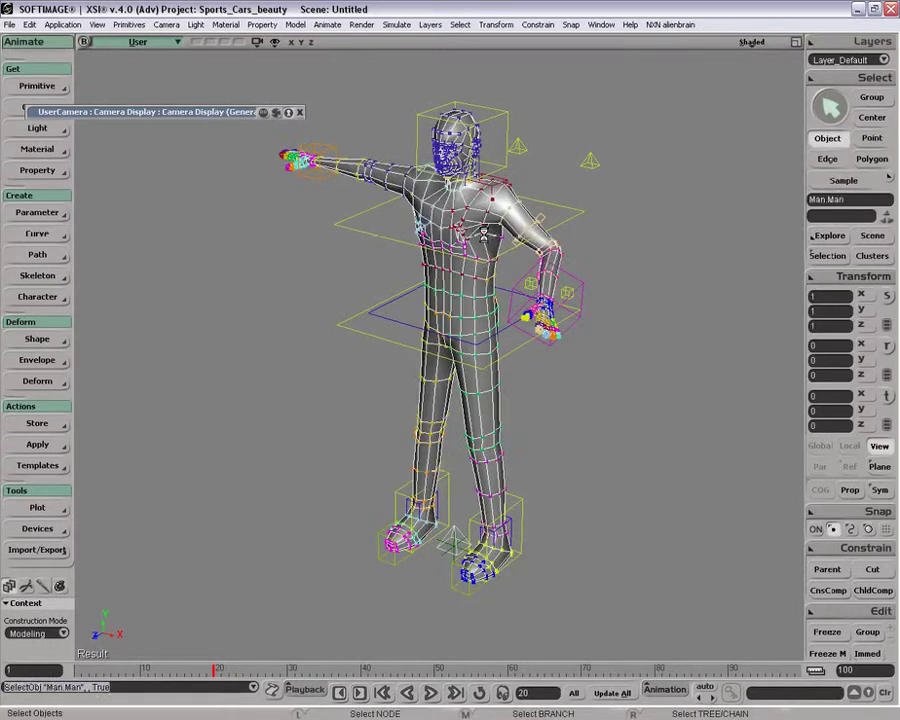
pyautogui.press('h')
# Raise the right foot control so the right knee bends strongly
pyautogui.press('z')
pyautogui.moveTo(513, 413); pyautogui.dragTo(475, 374)
pyautogui.press('p')
pyautogui.moveTo(481, 268); pyautogui.dragTo(430, 388)
pyautogui.press('o')
pyautogui.moveTo(430, 410); pyautogui.dragTo(442, 366)
pyautogui.click(405, 531)
pyautogui.press('v')
pyautogui.moveTo(676, 444); pyautogui.dragTo(497, 273)
# Translate the left foot control to a new position in the pose
pyautogui.press('space')
pyautogui.click(516, 568)
pyautogui.press('z')
pyautogui.moveTo(532, 588); pyautogui.dragTo(494, 507)
pyautogui.press('o')
pyautogui.press('v')
pyautogui.moveTo(573, 543); pyautogui.dragTo(655, 534)
# Translate the upper body control to shift the hips relative to the feet
pyautogui.press('space')
pyautogui.click(541, 302)
pyautogui.press('z')
pyautogui.moveTo(486, 334); pyautogui.dragTo(432, 316)
pyautogui.press('p')
pyautogui.press('o')
pyautogui.moveTo(432, 316); pyautogui.dragTo(465, 338)
pyautogui.press('space')
pyautogui.click(425, 281)
pyautogui.press('v')
pyautogui.press('v')
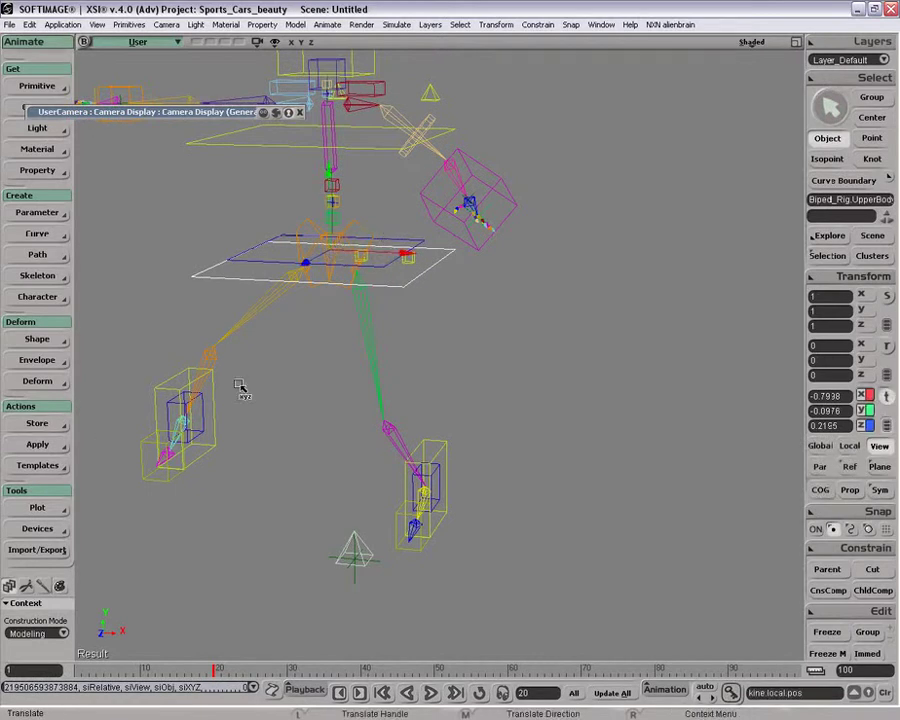
# Reset the scaling, rotation and translation of the left foot control
pyautogui.press('space')
pyautogui.click(376, 378)
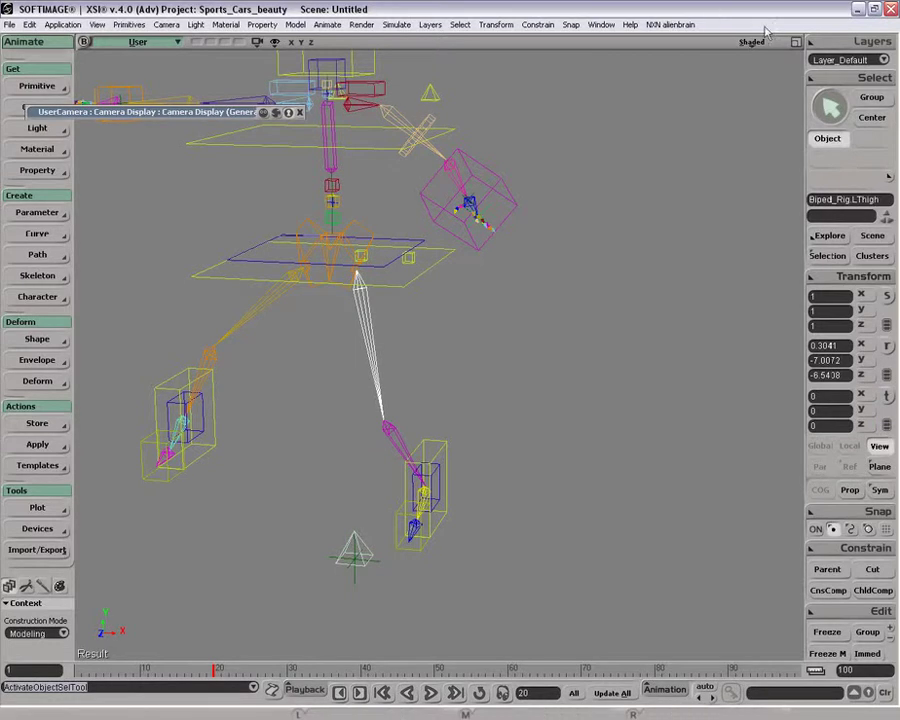
pyautogui.click(448, 441)
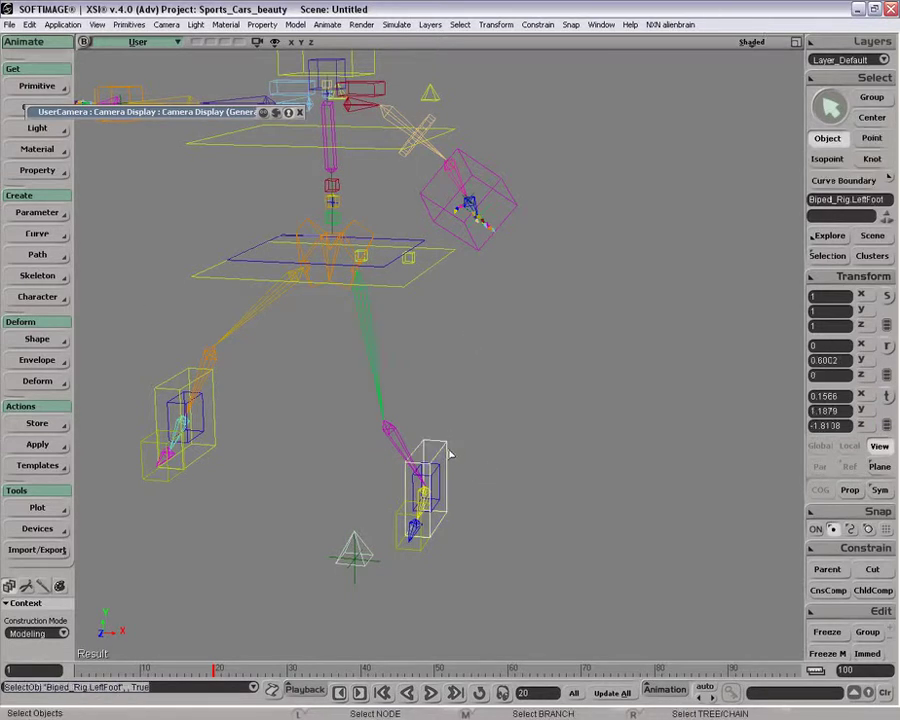
pyautogui.hotkey('ctrl', 'shift', 'r')
pyautogui.press('v')
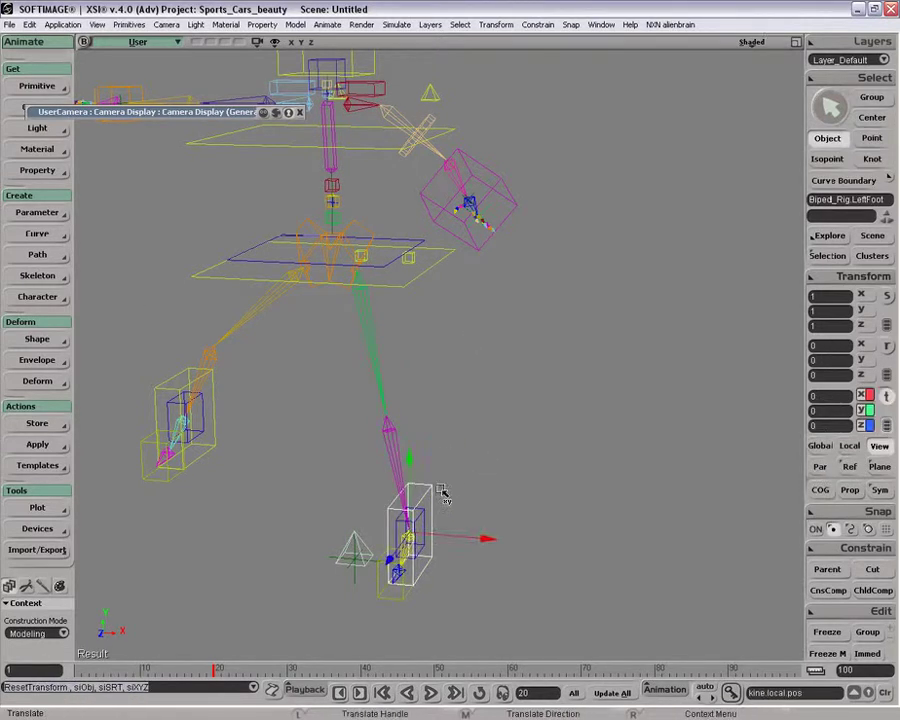
pyautogui.moveTo(454, 538); pyautogui.dragTo(425, 534)
pyautogui.hotkey('ctrl', 'z')
# Move the left foot control slightly backward in side view so the left knee bends, and clear the selection
pyautogui.press('o')
pyautogui.moveTo(450, 381); pyautogui.dragTo(327, 416)
pyautogui.press('space')
pyautogui.press('v')
pyautogui.moveTo(500, 508); pyautogui.dragTo(521, 484)
pyautogui.press('space')
pyautogui.click(523, 405)
# Draw a 2D chain snapped to the existing left leg's hip, knee and ankle joints
pyautogui.click(34, 279)
pyautogui.click(140, 281)
pyautogui.keyDown('ctrl'); pyautogui.rightClick(724, 307); pyautogui.keyUp('ctrl')
pyautogui.moveTo(714, 272)
pyautogui.click(822, 283)
pyautogui.click(366, 233)
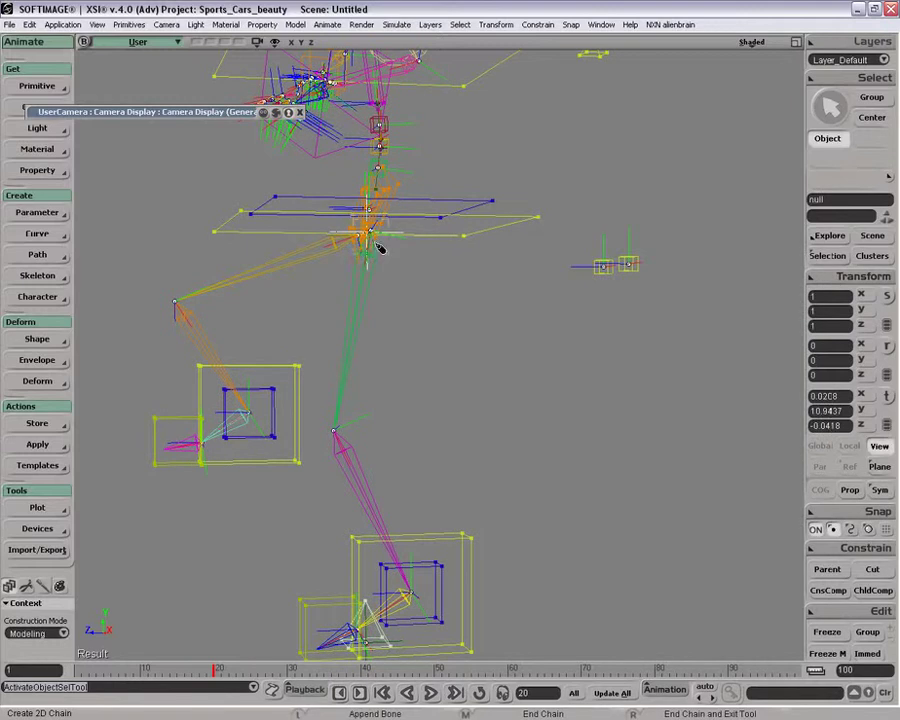
pyautogui.hotkey('ctrl', 'z')
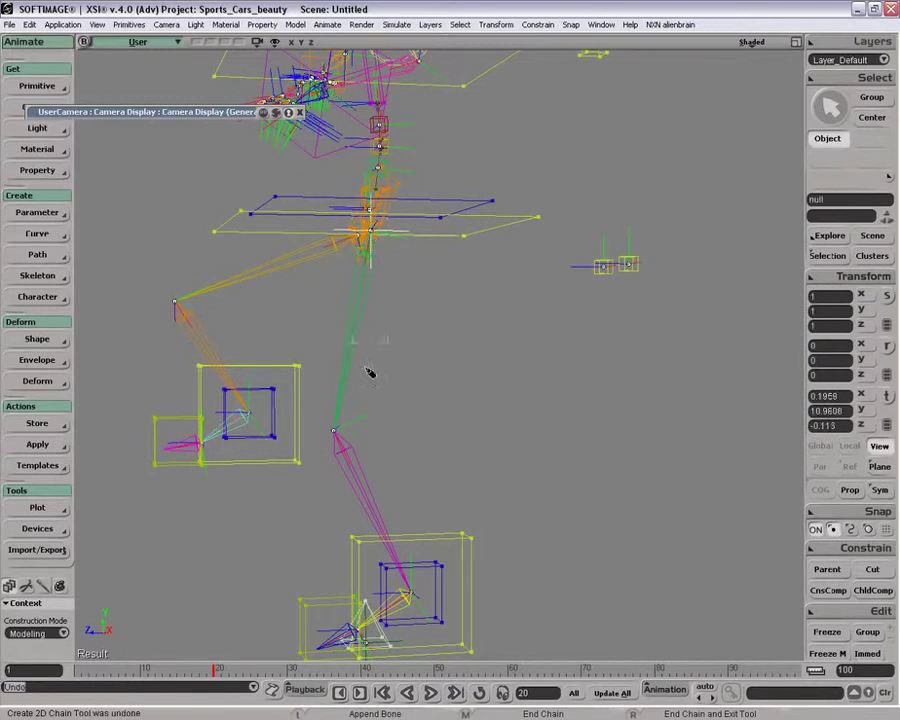
pyautogui.click(332, 436)
pyautogui.keyDown('shift'); pyautogui.click(415, 585); pyautogui.keyUp('shift')
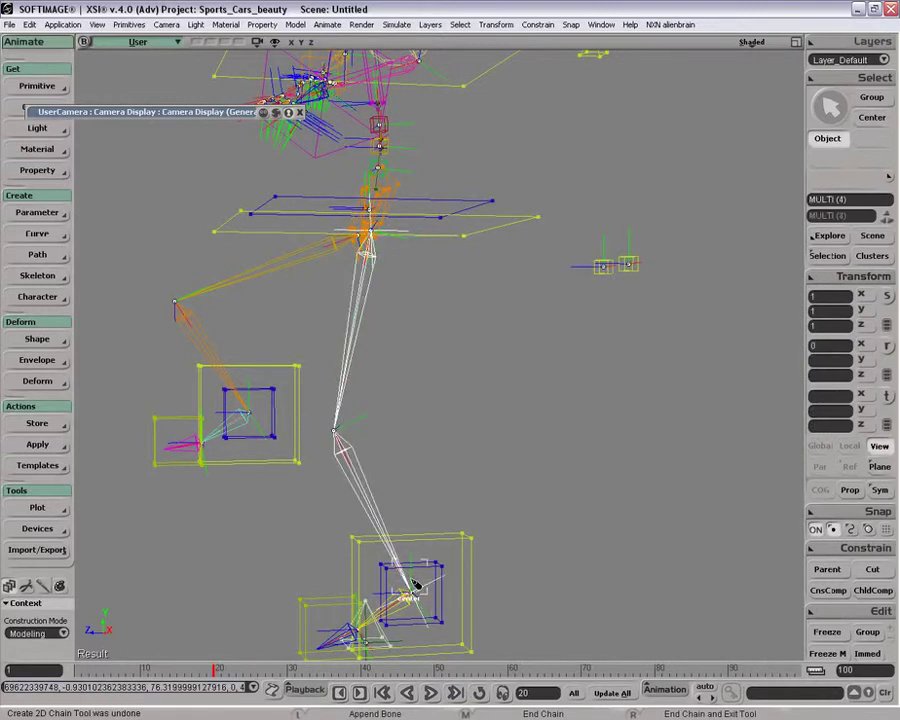
pyautogui.click(412, 516)
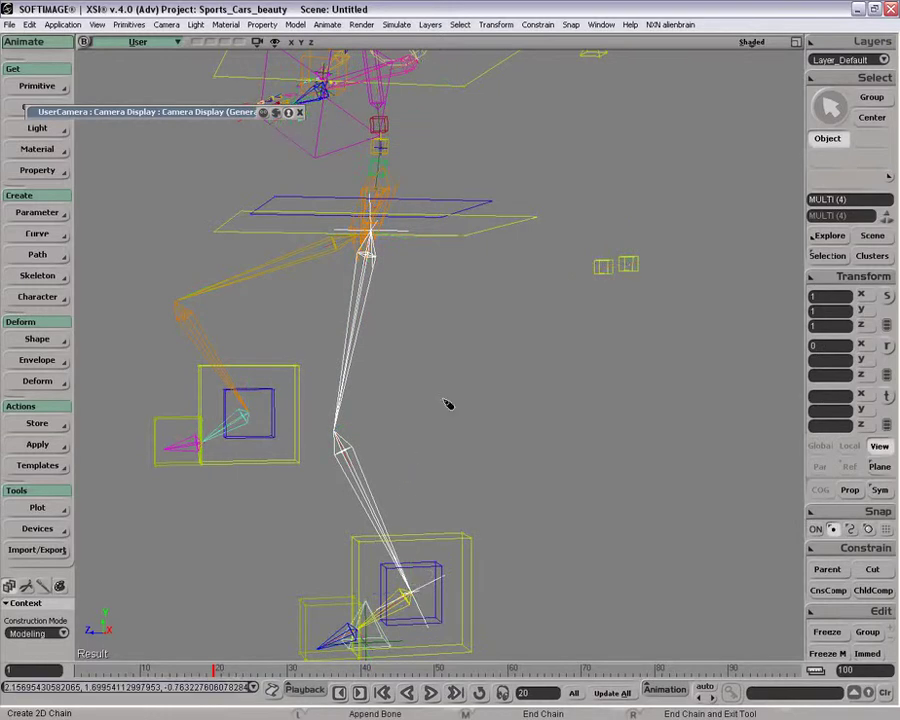
# Finish the chain drawing and select the new chain's root as a branch in an explorer
pyautogui.press('8')
pyautogui.click(637, 459)
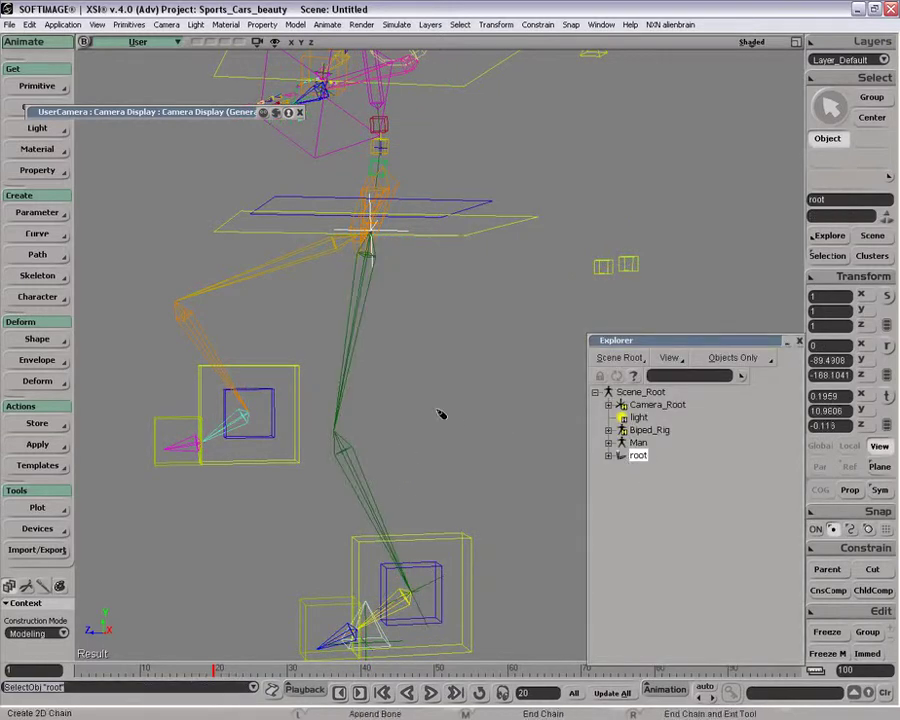
pyautogui.click(482, 460)
pyautogui.rightClick(498, 460)
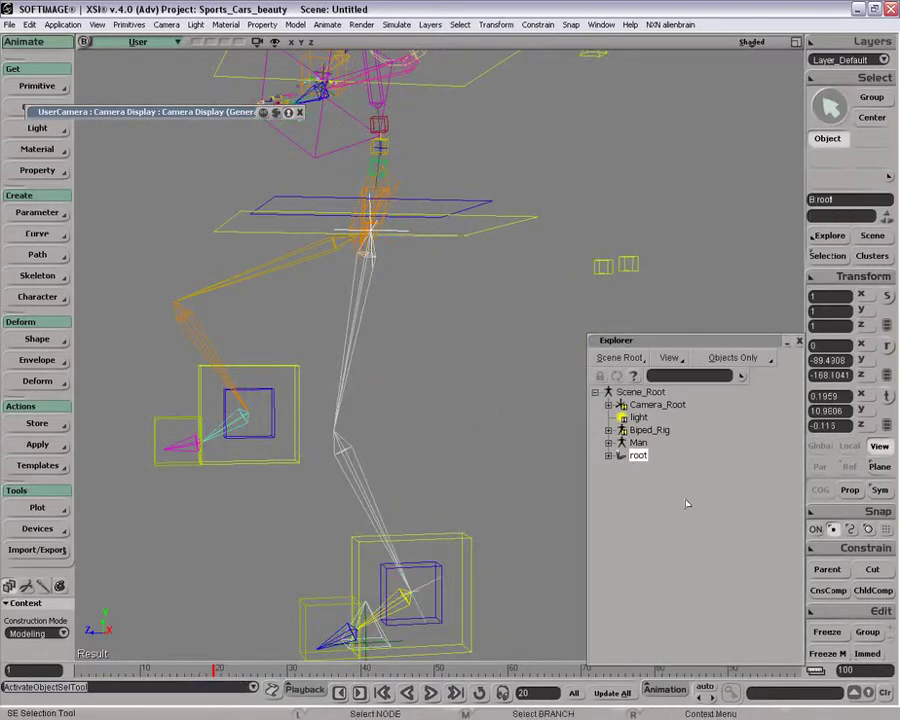
pyautogui.click(608, 455)
pyautogui.middleClick(639, 458)
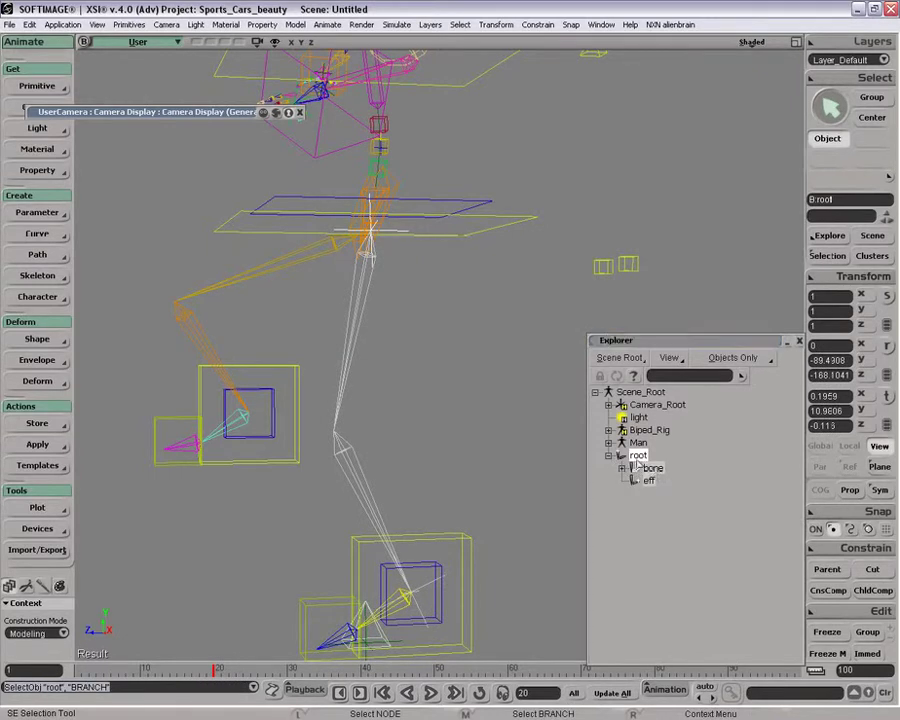
# Set the chain root's main effector icon to Box
pyautogui.press('Return')
pyautogui.click(195, 282)
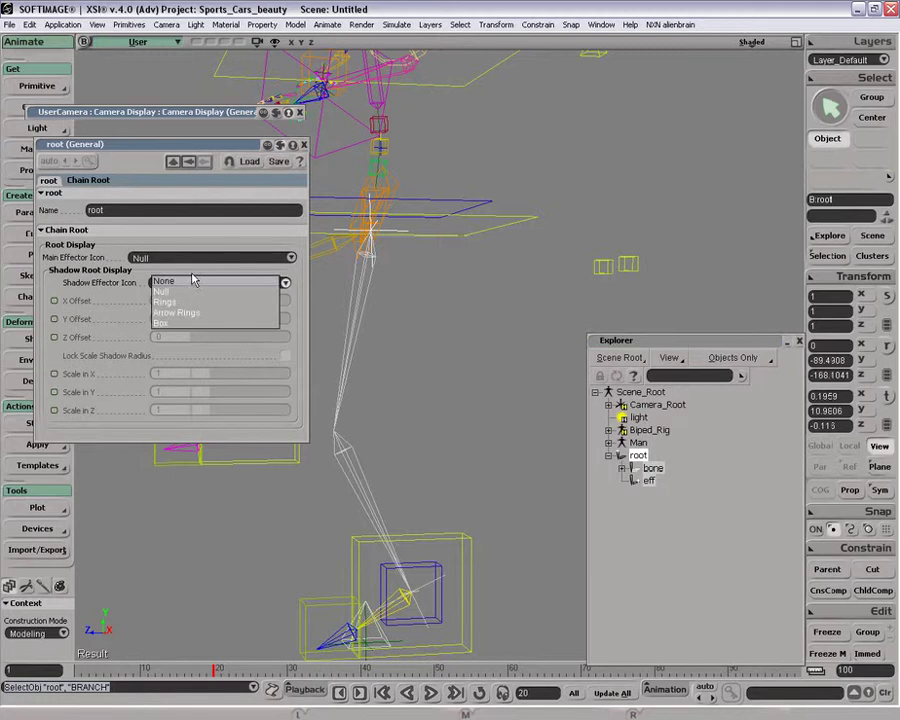
pyautogui.click(192, 260)
pyautogui.click(192, 259)
pyautogui.click(185, 288)
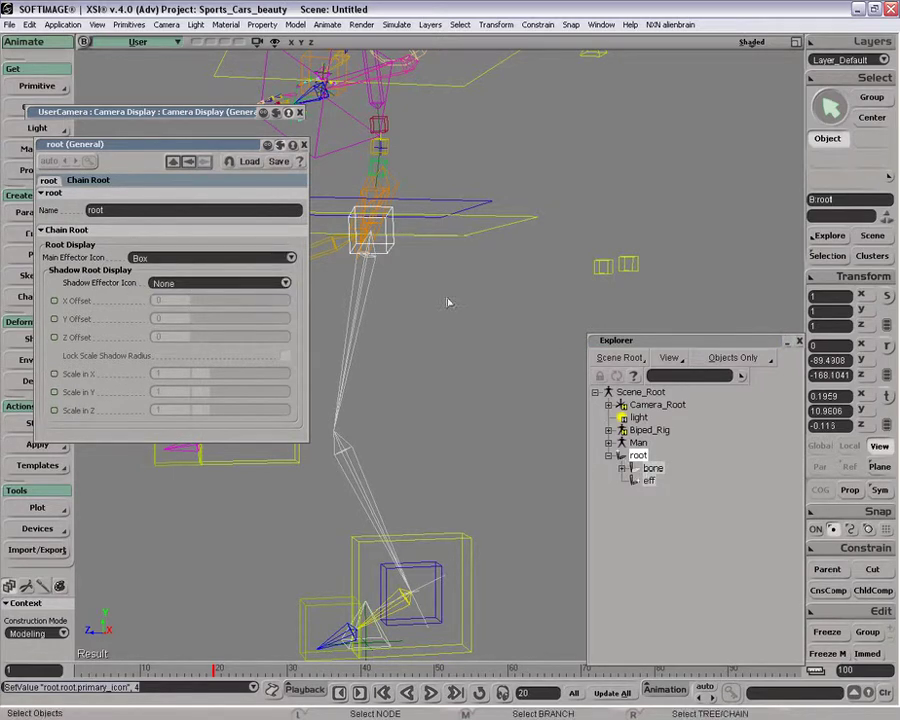
# Expand the chain's bone hierarchy and select the root together with all its child nodes
pyautogui.press('space')
pyautogui.click(622, 468)
pyautogui.keyDown('shift'); pyautogui.click(663, 480); pyautogui.keyUp('shift')
pyautogui.keyDown('shift'); pyautogui.click(663, 480); pyautogui.keyUp('shift')
pyautogui.click(861, 82)
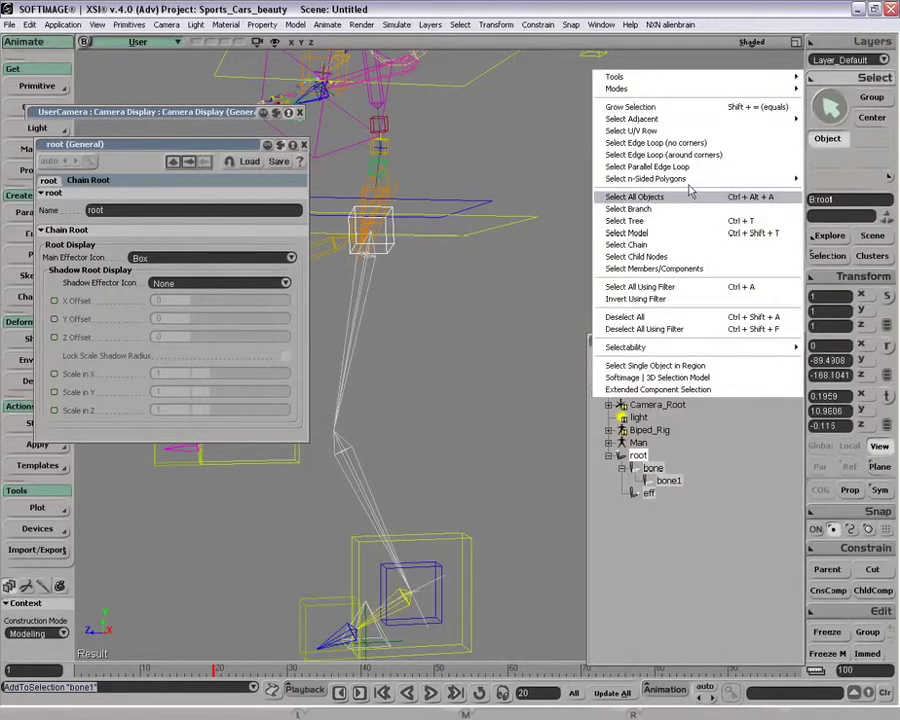
pyautogui.click(636, 257)
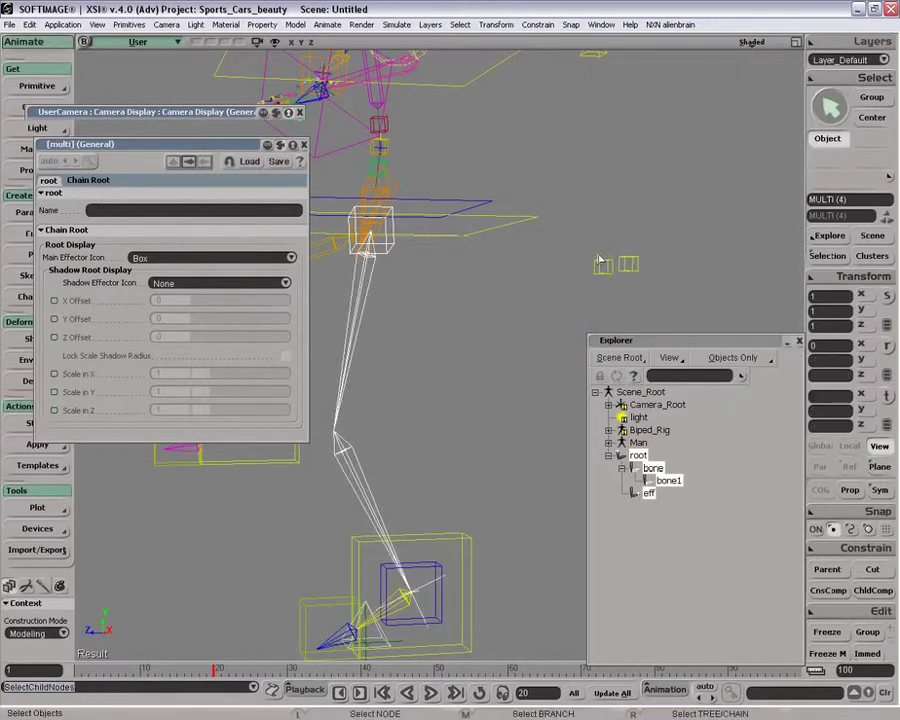
# Try Box as both the main and shadow effector icon for the selected chain nodes
pyautogui.click(192, 260)
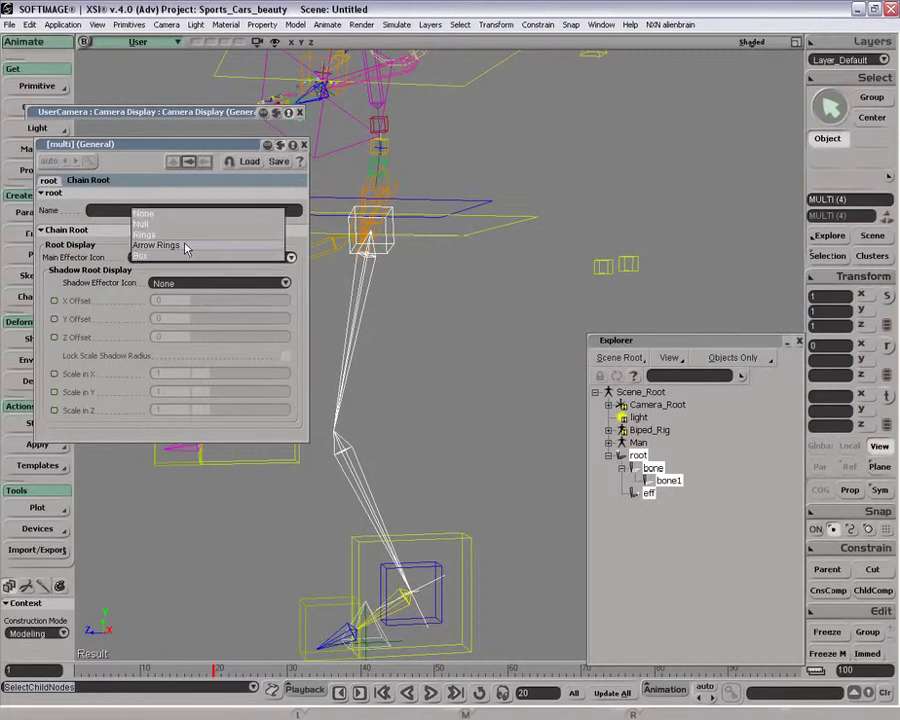
pyautogui.click(187, 257)
pyautogui.click(232, 282)
pyautogui.click(232, 282)
pyautogui.click(230, 284)
pyautogui.click(221, 324)
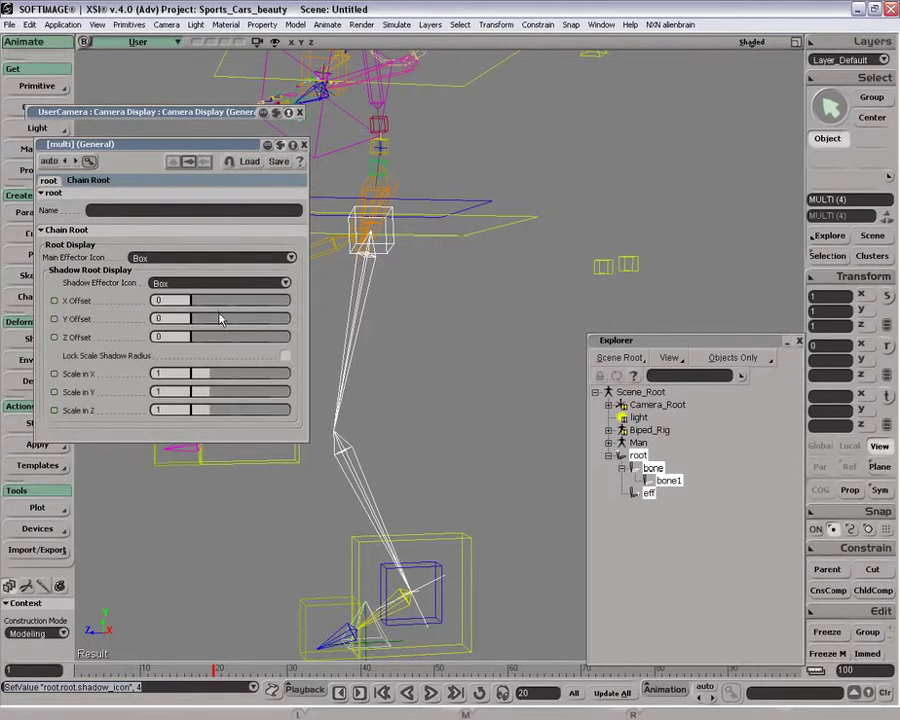
pyautogui.hotkey('ctrl', 'z')
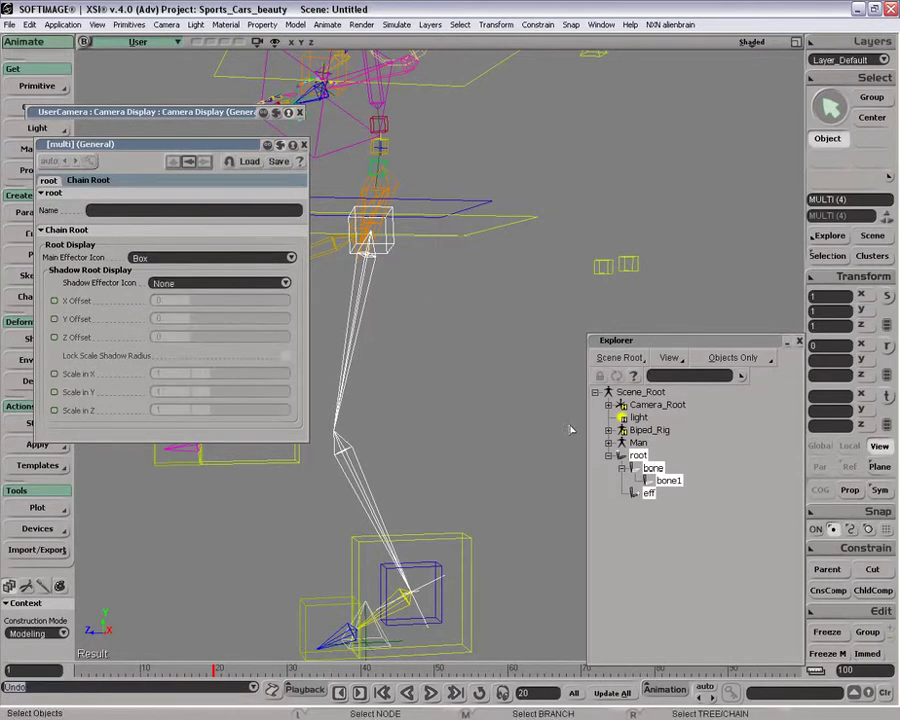
# Set the main effector icon of the chain's end effector to Box
pyautogui.click(648, 493)
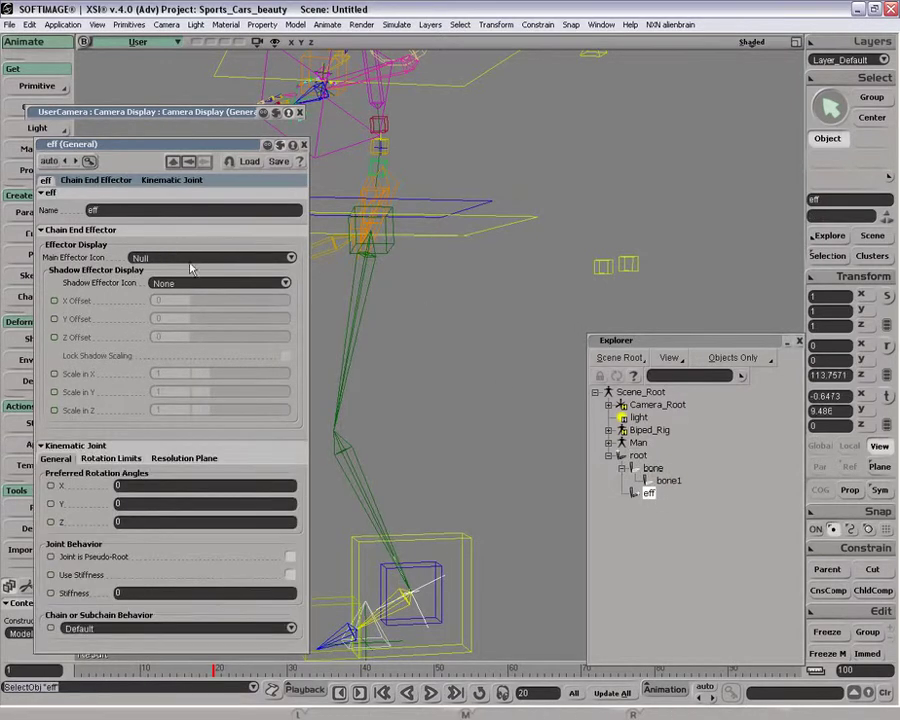
pyautogui.click(189, 259)
pyautogui.click(182, 278)
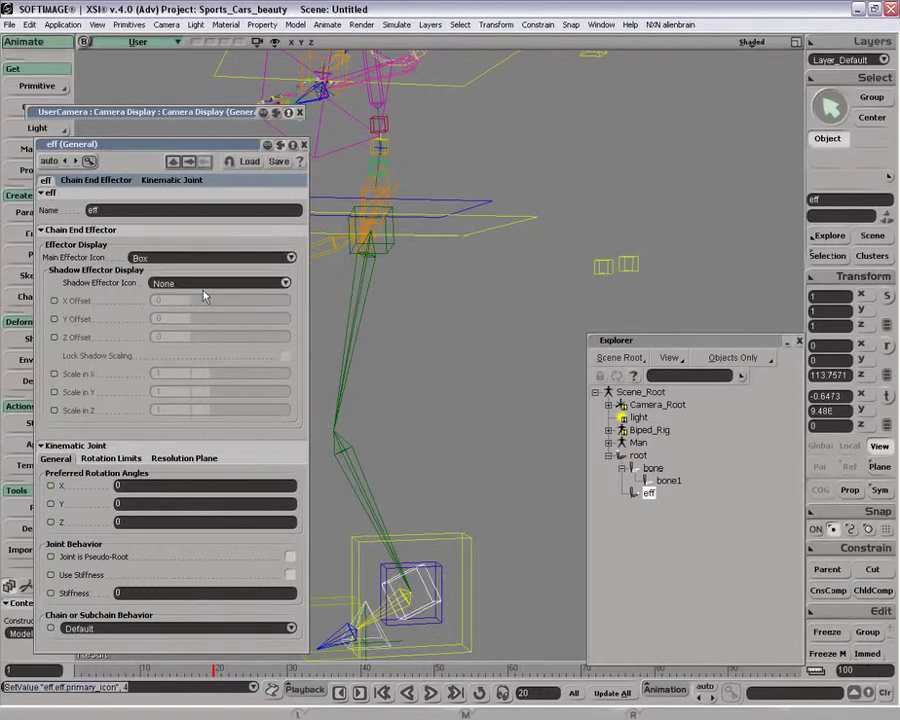
# Set the main bone icon of both chain bones to Box and close their properties
pyautogui.click(668, 481)
pyautogui.keyDown('shift'); pyautogui.click(653, 469); pyautogui.keyUp('shift')
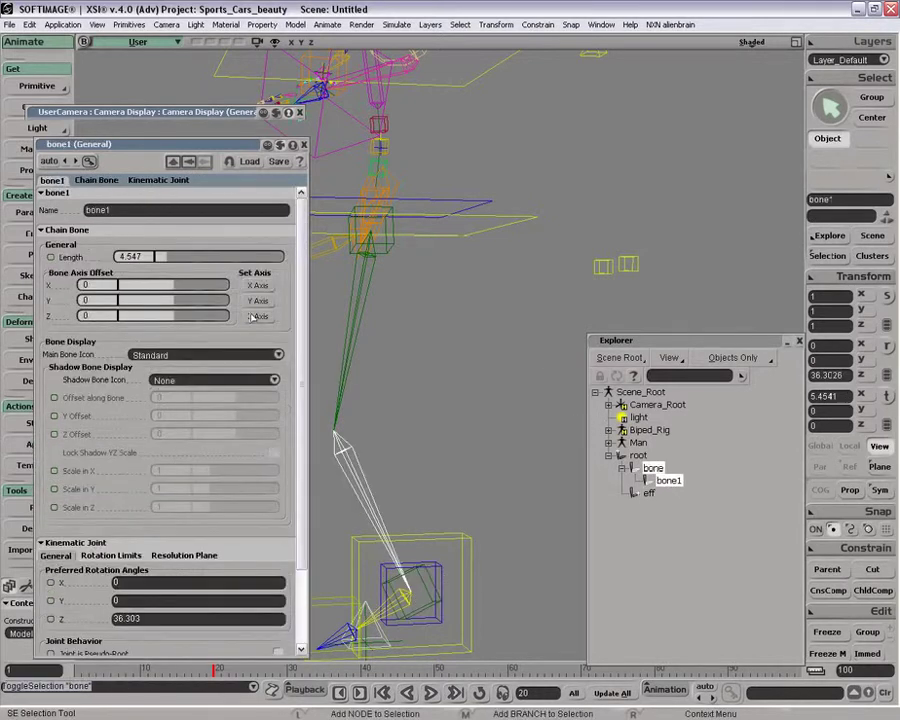
pyautogui.click(181, 356)
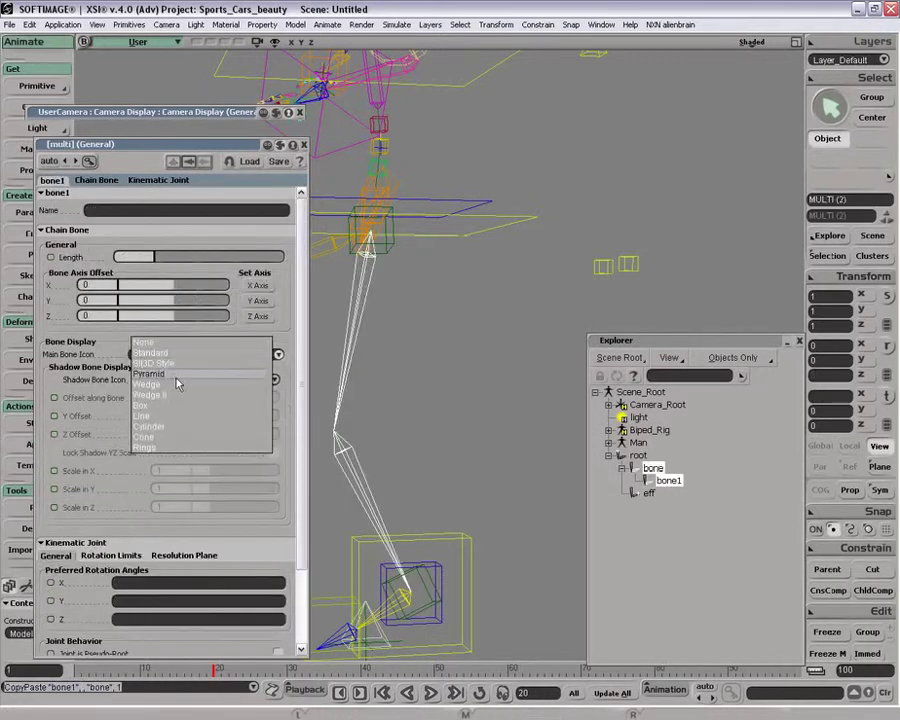
pyautogui.click(180, 396)
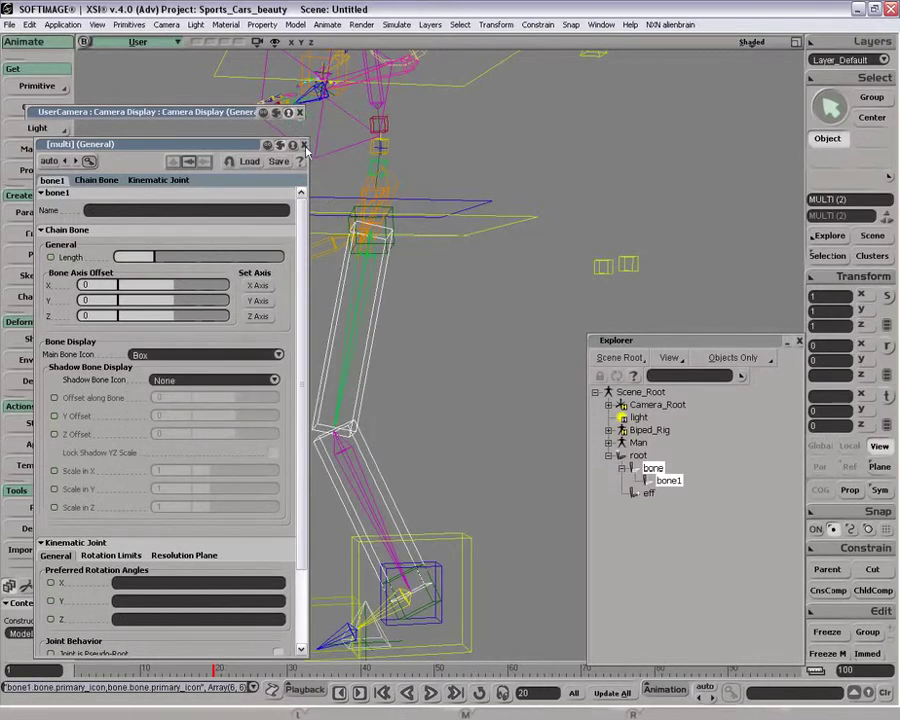
pyautogui.click(304, 145)
# Add a Display property to the chain's root, bones and effector, and set its wireframe color index to 741
pyautogui.keyDown('shift'); pyautogui.click(392, 232); pyautogui.keyUp('shift')
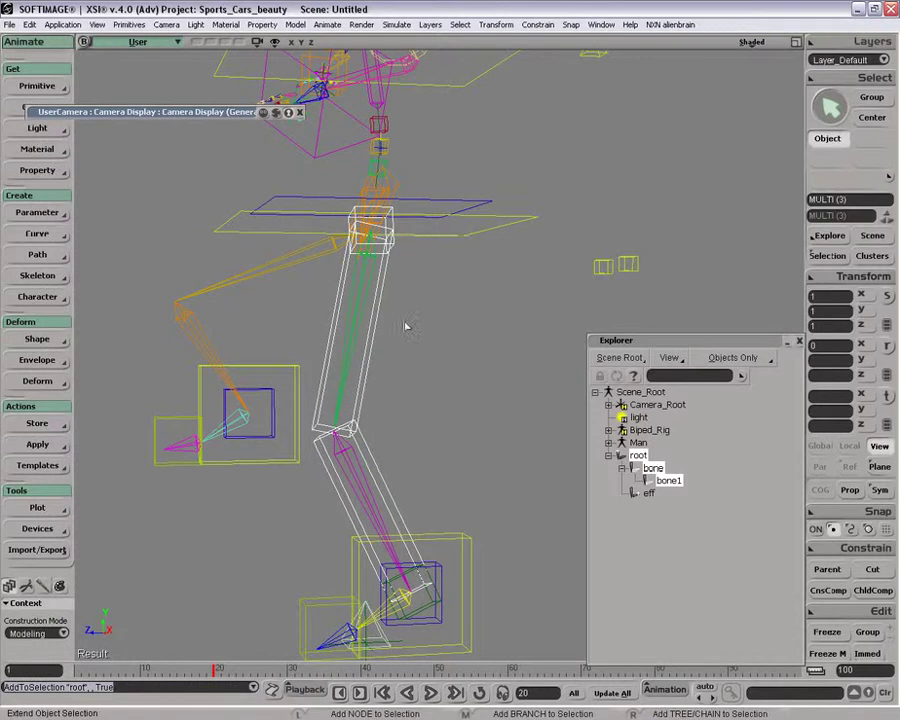
pyautogui.keyDown('shift'); pyautogui.click(429, 609); pyautogui.keyUp('shift')
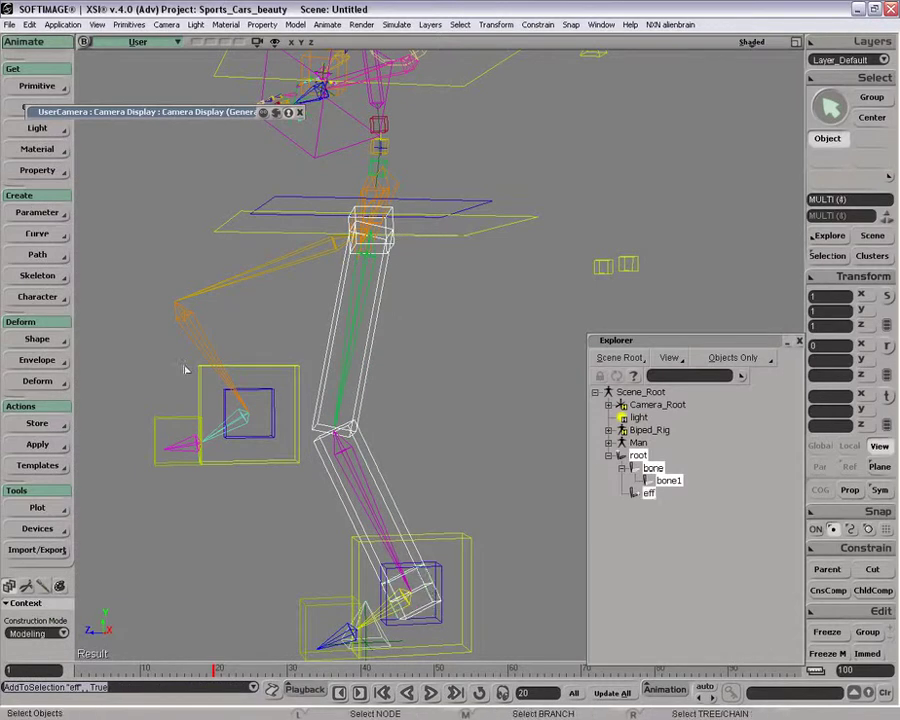
pyautogui.click(37, 170)
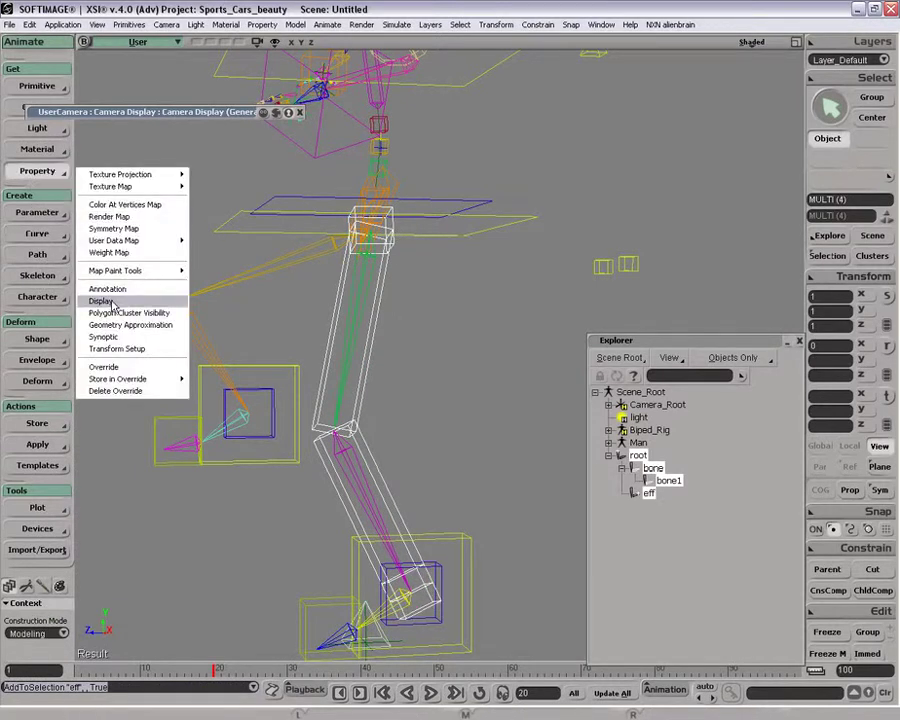
pyautogui.click(76, 203)
pyautogui.press('space')
pyautogui.click(556, 143)
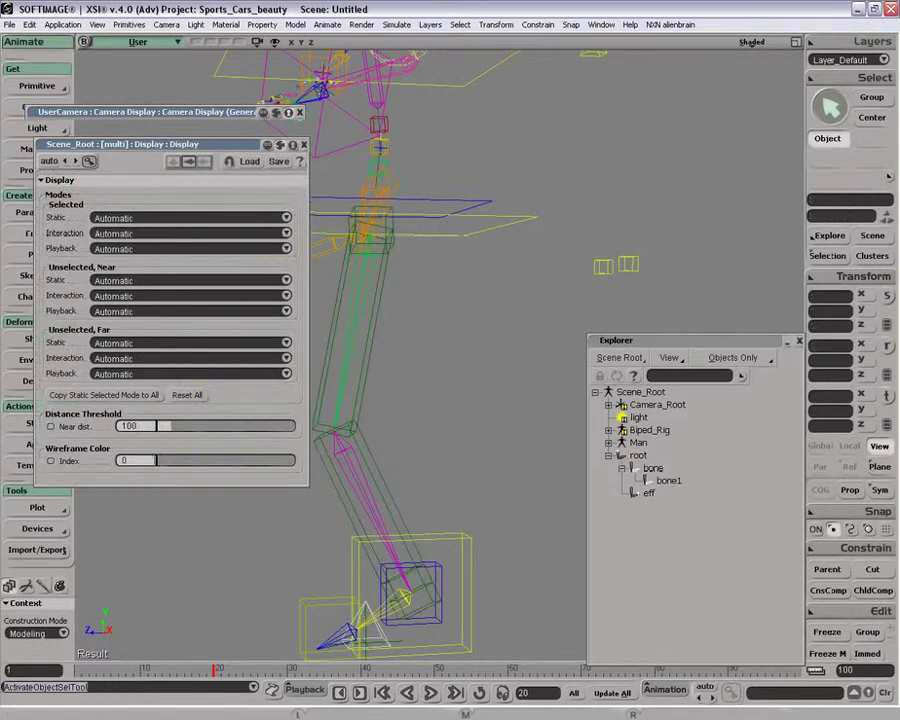
pyautogui.moveTo(207, 461); pyautogui.dragTo(257, 465)
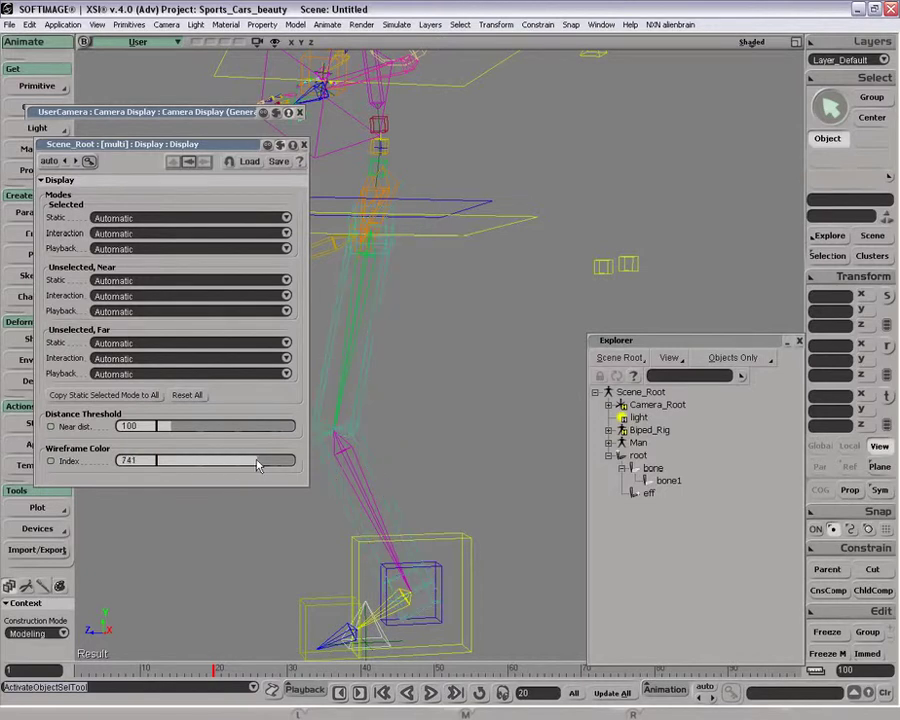
# Add a Display property to all nodes under Biped_Rig and set its wireframe color index to 282
pyautogui.click(300, 113)
pyautogui.middleClick(653, 433)
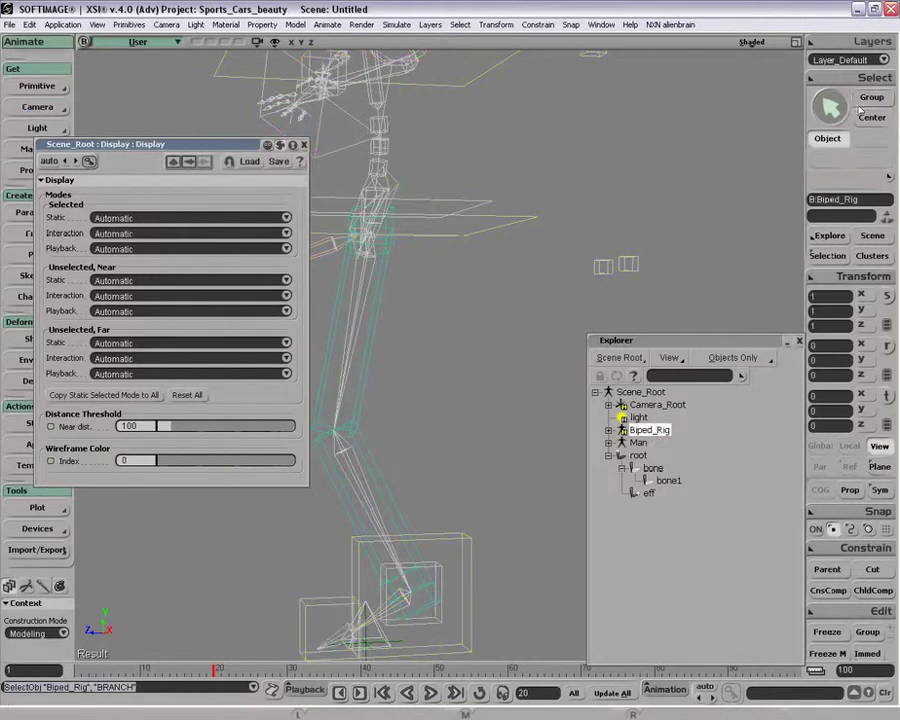
pyautogui.rightClick(596, 72)
pyautogui.click(655, 257)
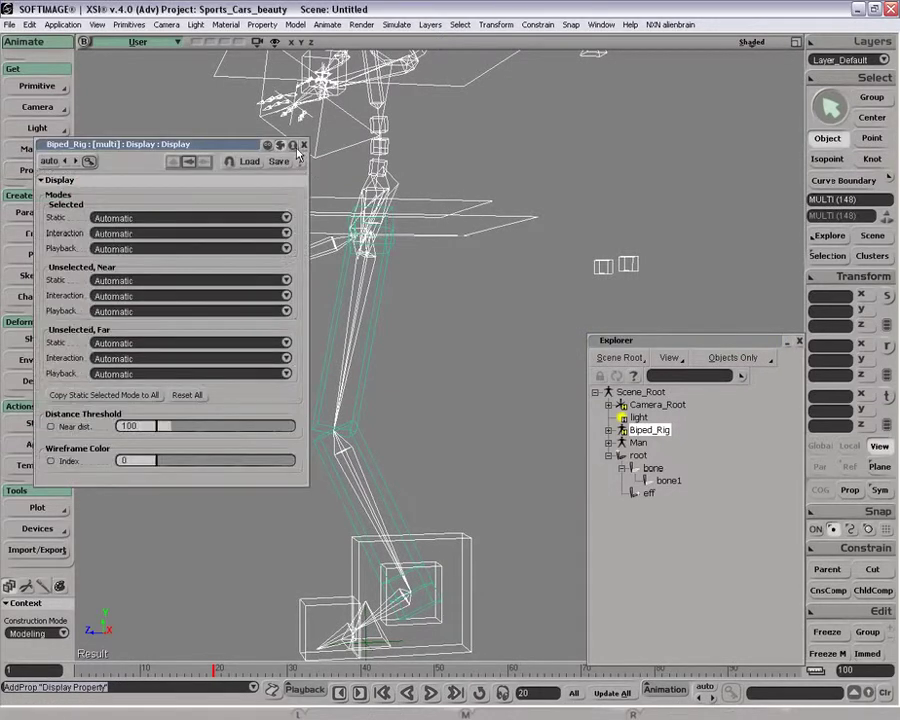
pyautogui.press('space')
pyautogui.moveTo(211, 462)
pyautogui.mouseDown()
pyautogui.moveTo(276, 463)
pyautogui.moveTo(185, 465)
pyautogui.moveTo(197, 465)
pyautogui.mouseUp()
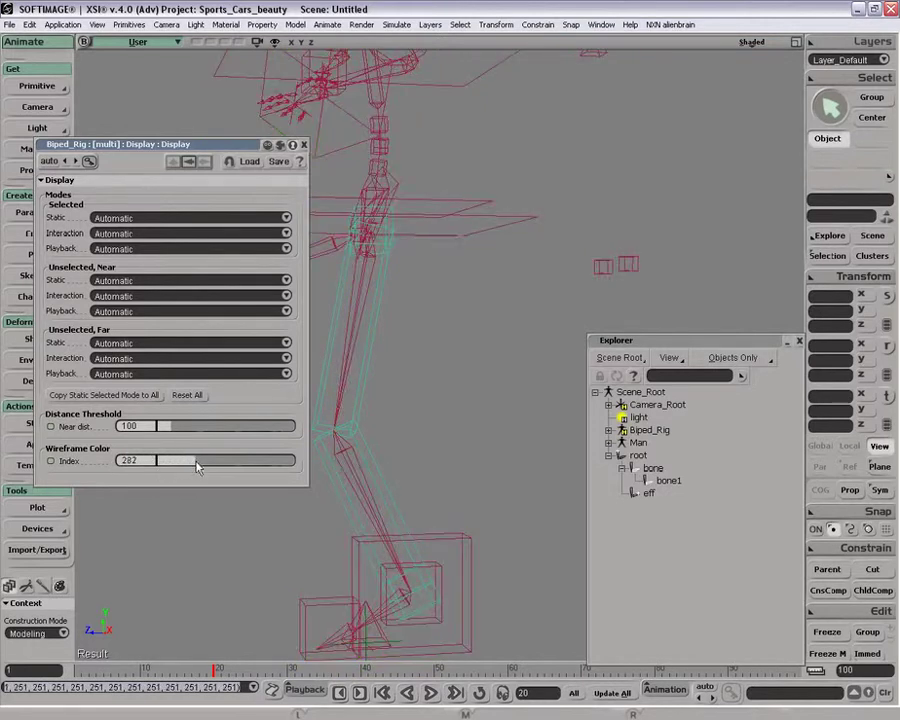
pyautogui.click(305, 146)
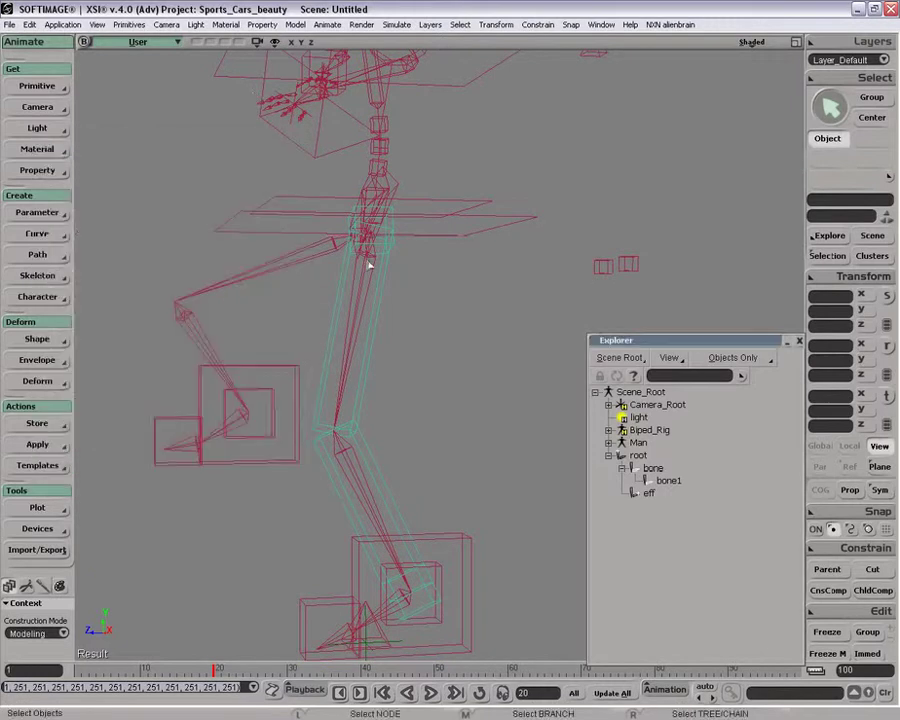
# Try moving the rig's left foot control to compare both leg chains, and undo the move
pyautogui.press('o')
pyautogui.moveTo(343, 281); pyautogui.dragTo(388, 302)
pyautogui.press('p')
pyautogui.press('space')
pyautogui.click(442, 493)
pyautogui.press('v')
pyautogui.moveTo(538, 471); pyautogui.dragTo(491, 431)
pyautogui.hotkey('ctrl', 'z')
pyautogui.press('space')
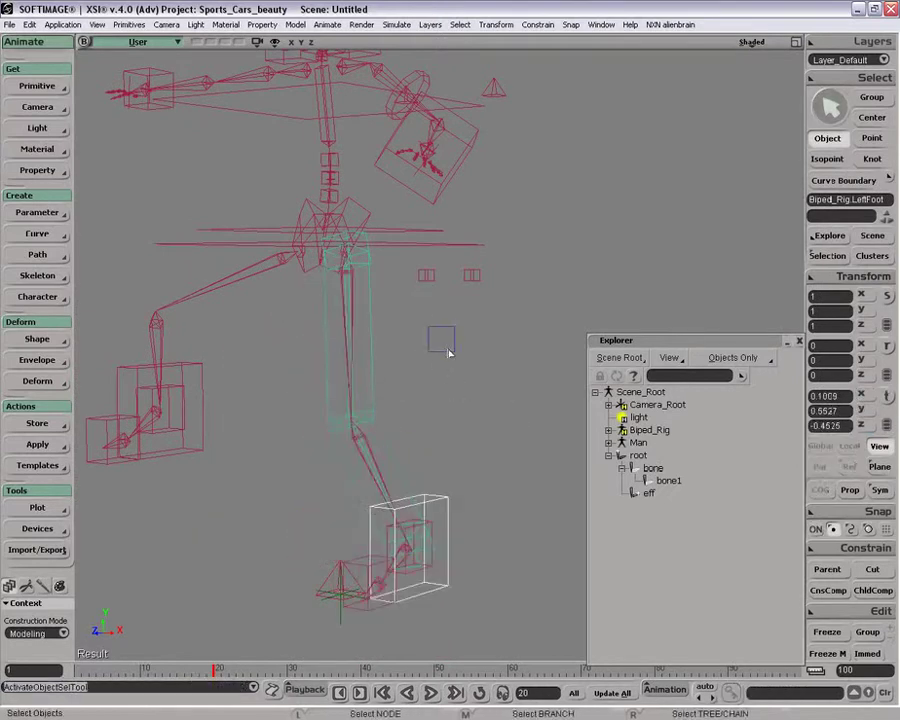
# Select the upper bone of the box chain and leave constraint compensation turned off
pyautogui.moveTo(420, 288); pyautogui.dragTo(458, 358)
pyautogui.press('z')
pyautogui.moveTo(366, 428); pyautogui.dragTo(380, 259)
pyautogui.press('p')
pyautogui.press('space')
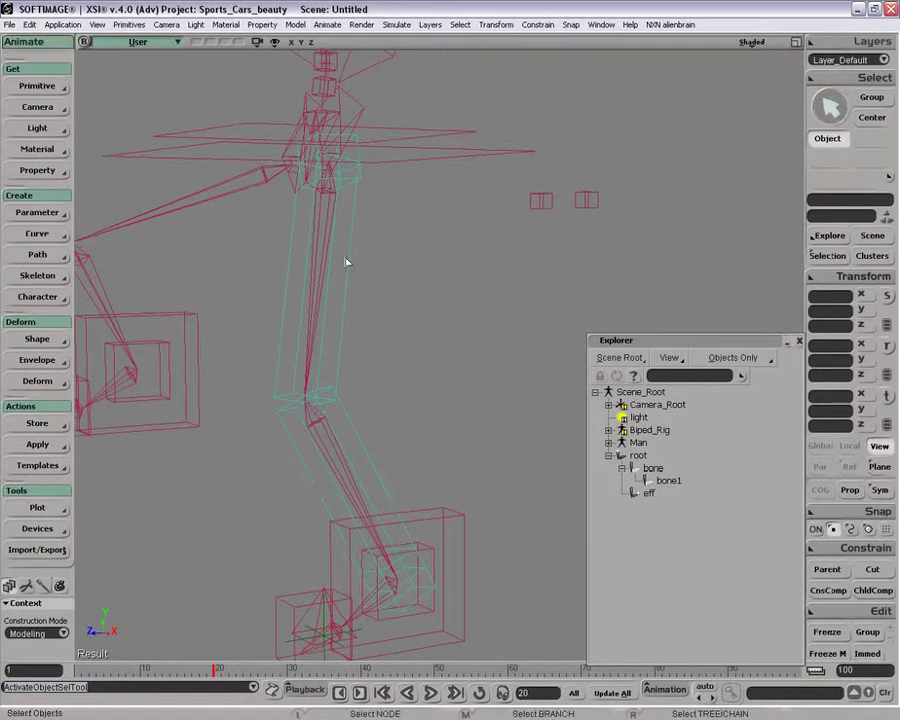
pyautogui.click(346, 261)
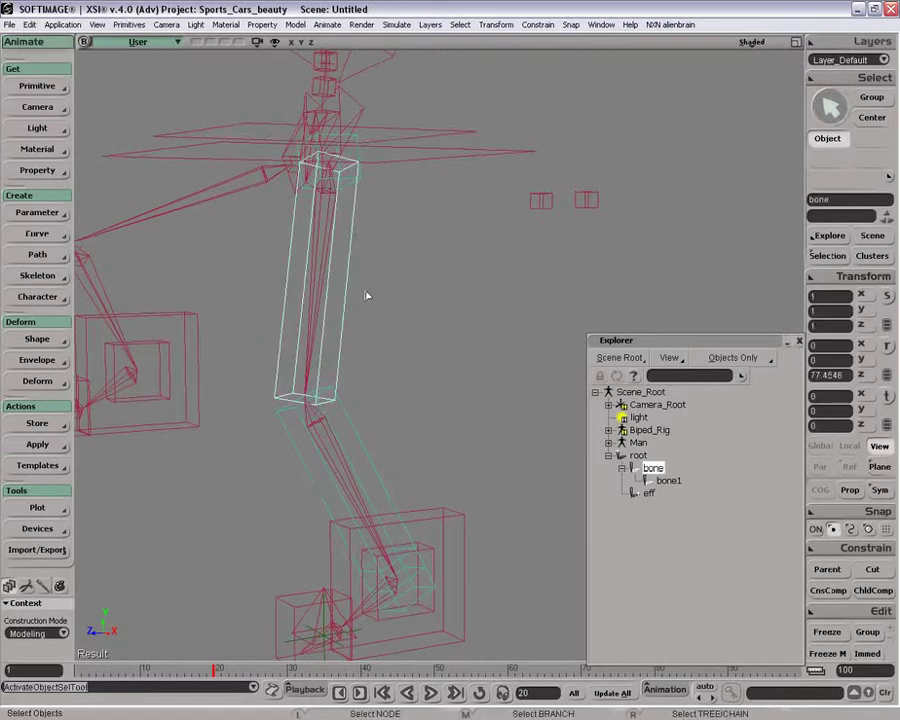
pyautogui.click(826, 592)
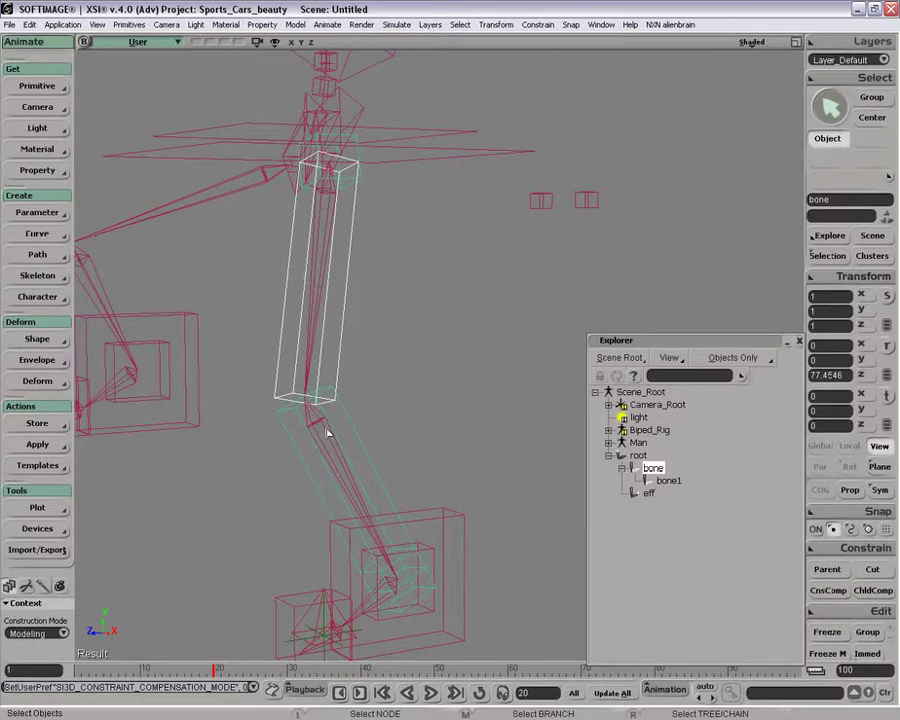
# Try moving the left leg's up-vector control beside the hip, and undo the move
pyautogui.press('space')
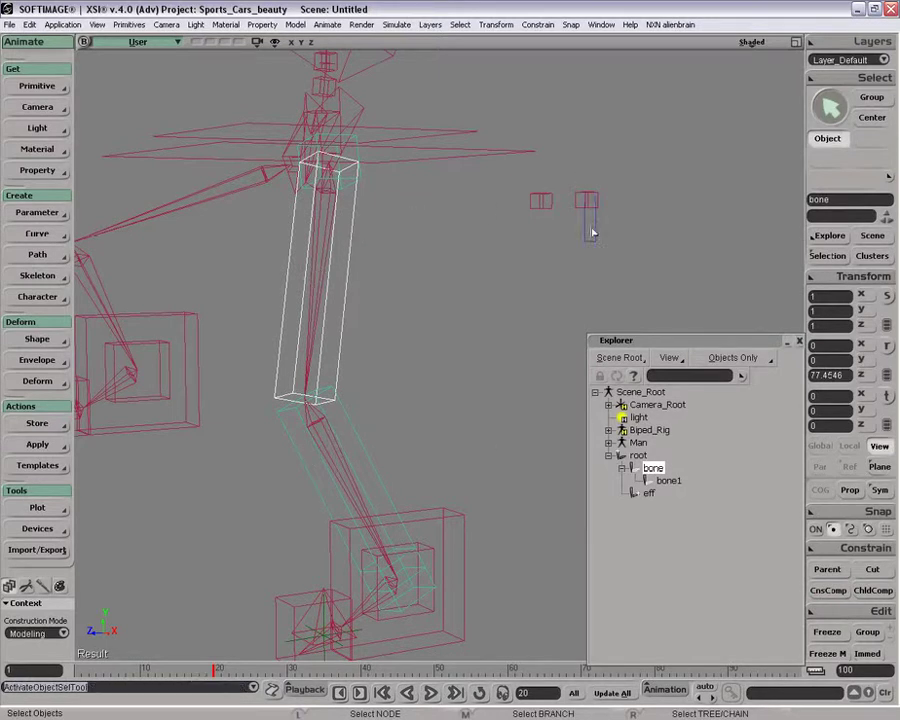
pyautogui.click(586, 197)
pyautogui.press('v')
pyautogui.moveTo(630, 258); pyautogui.dragTo(733, 244)
pyautogui.hotkey('ctrl', 'z')
# Check the rig's left thigh bone and select the box chain's root at the hip
pyautogui.press('space')
pyautogui.click(317, 302)
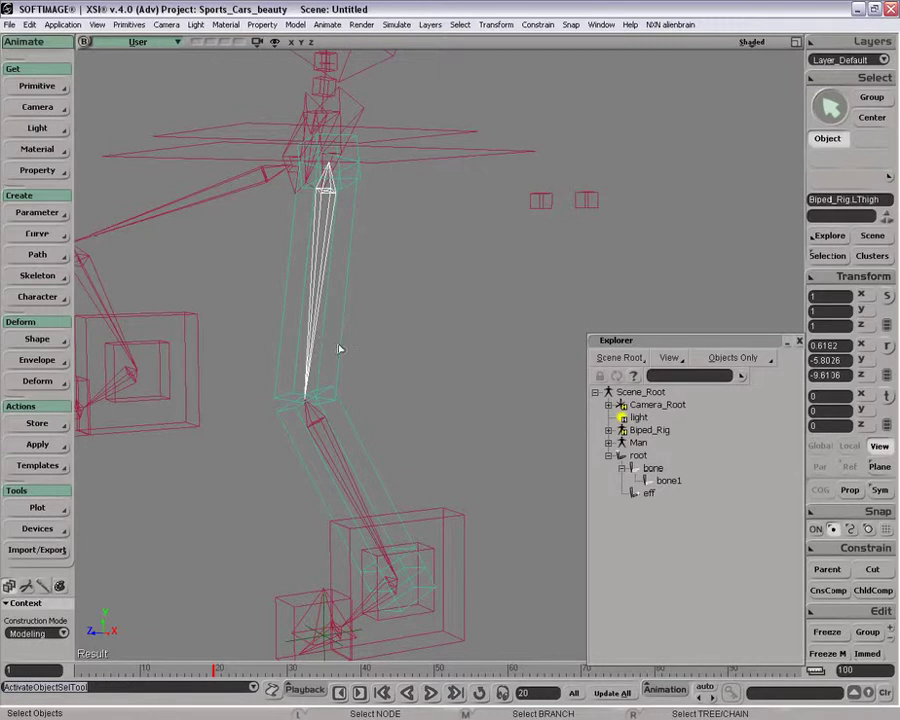
pyautogui.click(312, 156)
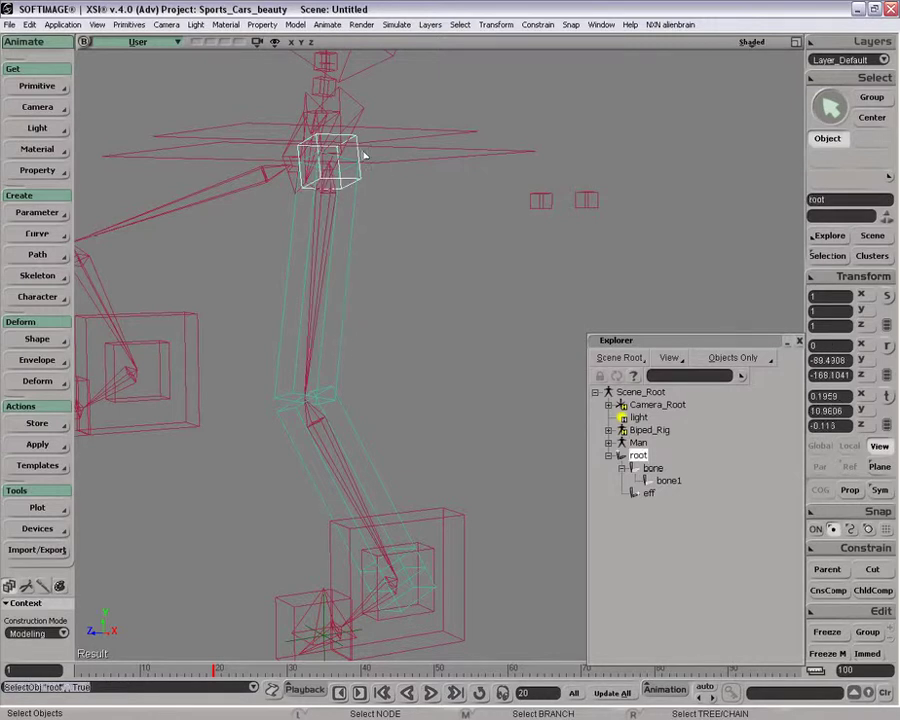
pyautogui.click(866, 548)
pyautogui.click(723, 184)
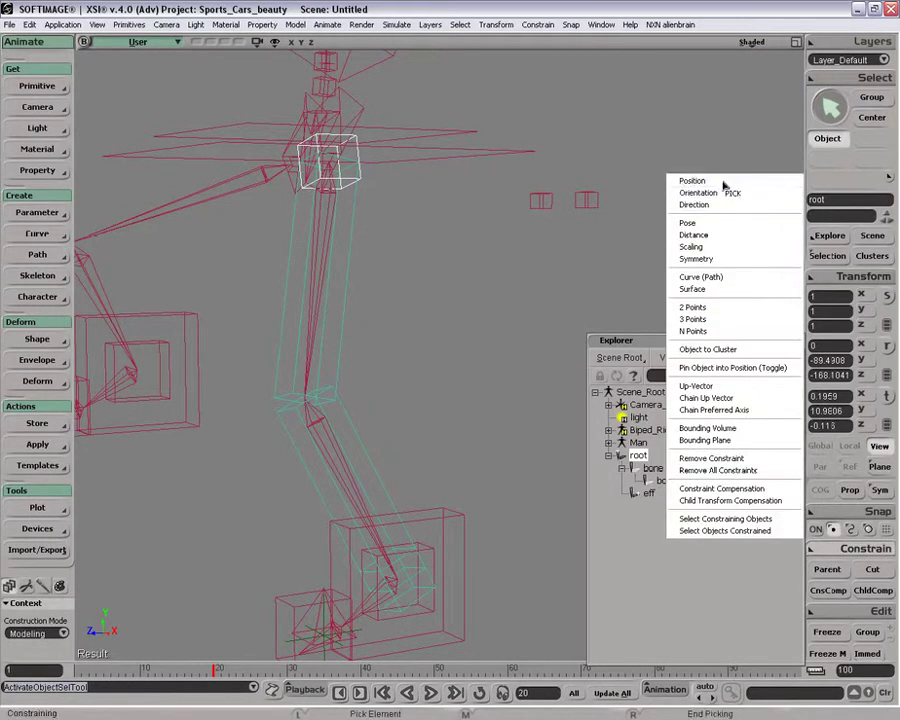
pyautogui.rightClick(463, 168)
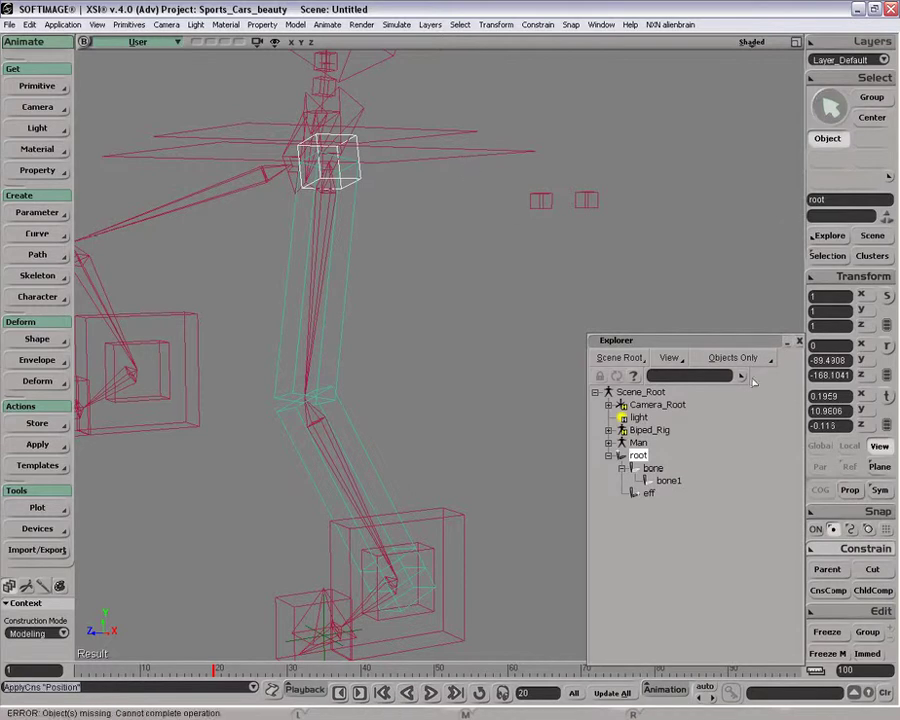
# Turn on constraint compensation and constrain the chain's root to the rig's hipBone with a Pose constraint
pyautogui.click(837, 592)
pyautogui.click(866, 548)
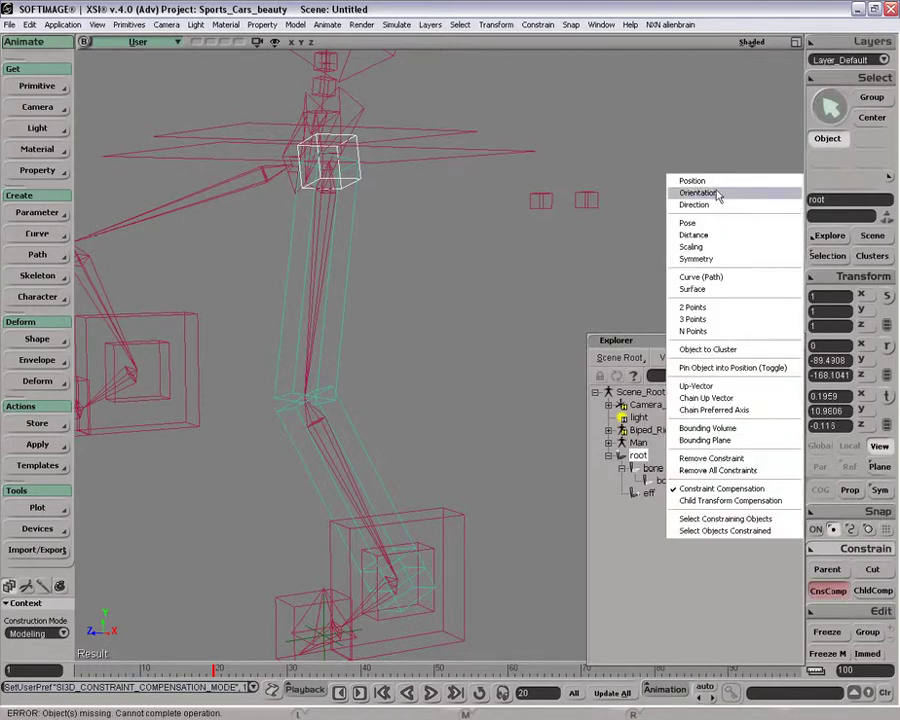
pyautogui.click(705, 224)
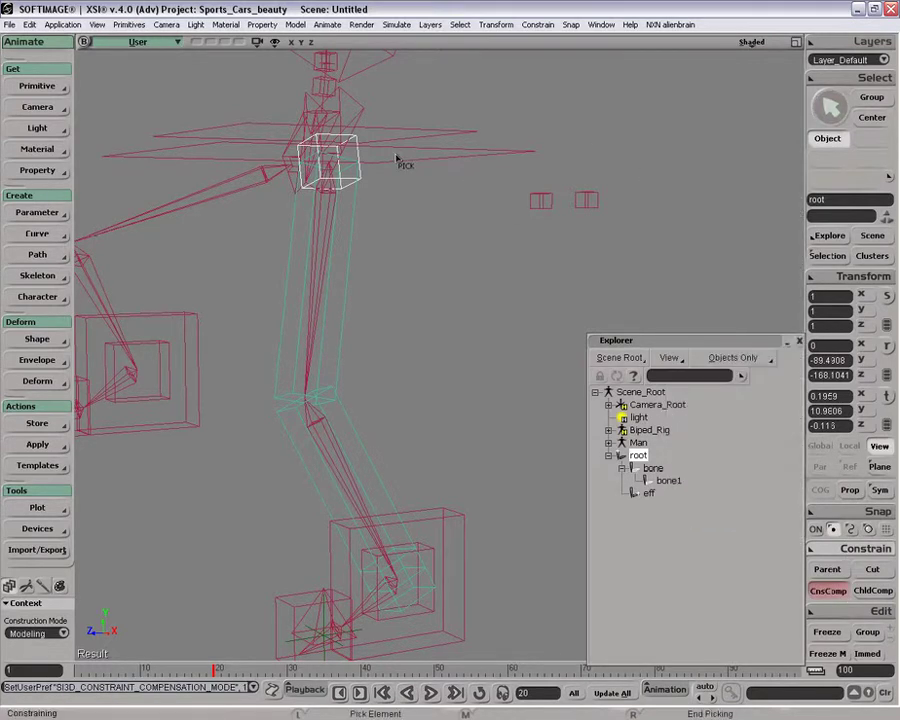
pyautogui.click(363, 117)
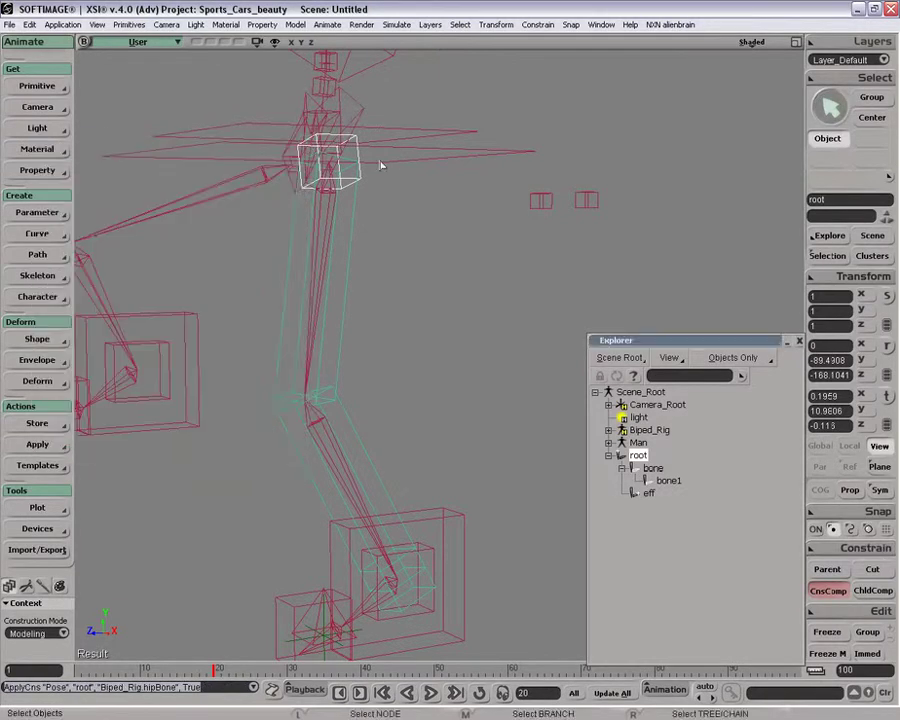
pyautogui.click(458, 132)
pyautogui.click(399, 292)
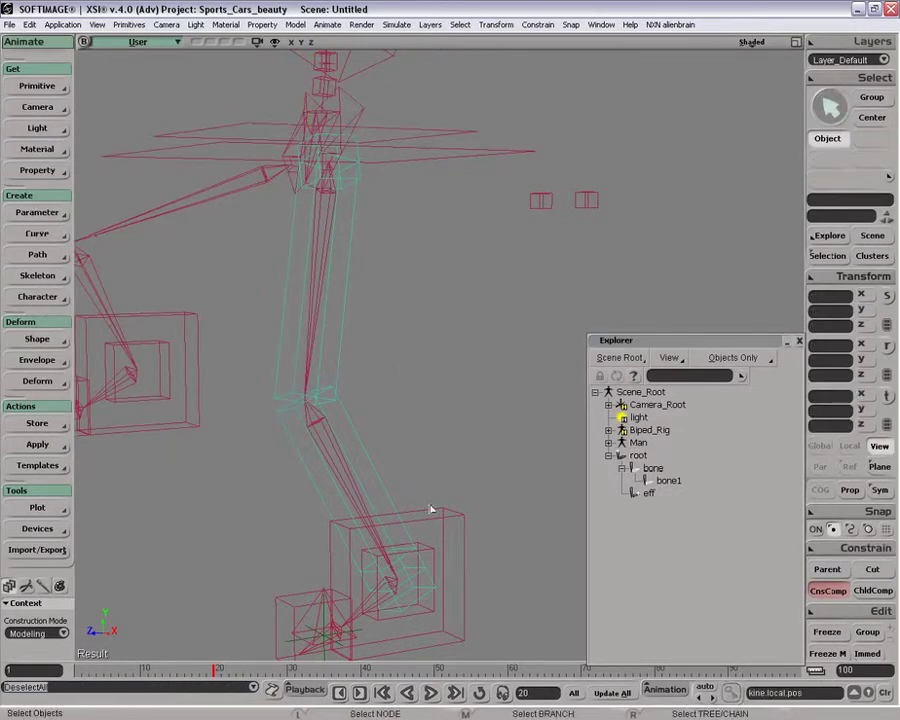
# Constrain the chain's end effector to the rig's LFoot bone with a Position constraint and close its properties
pyautogui.click(428, 578)
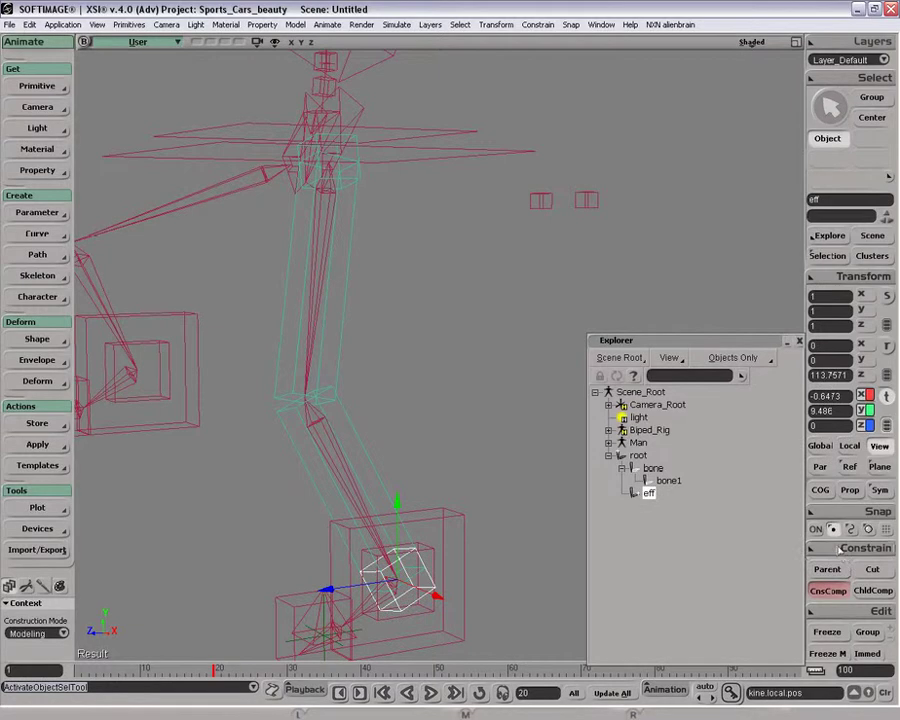
pyautogui.click(840, 552)
pyautogui.click(693, 181)
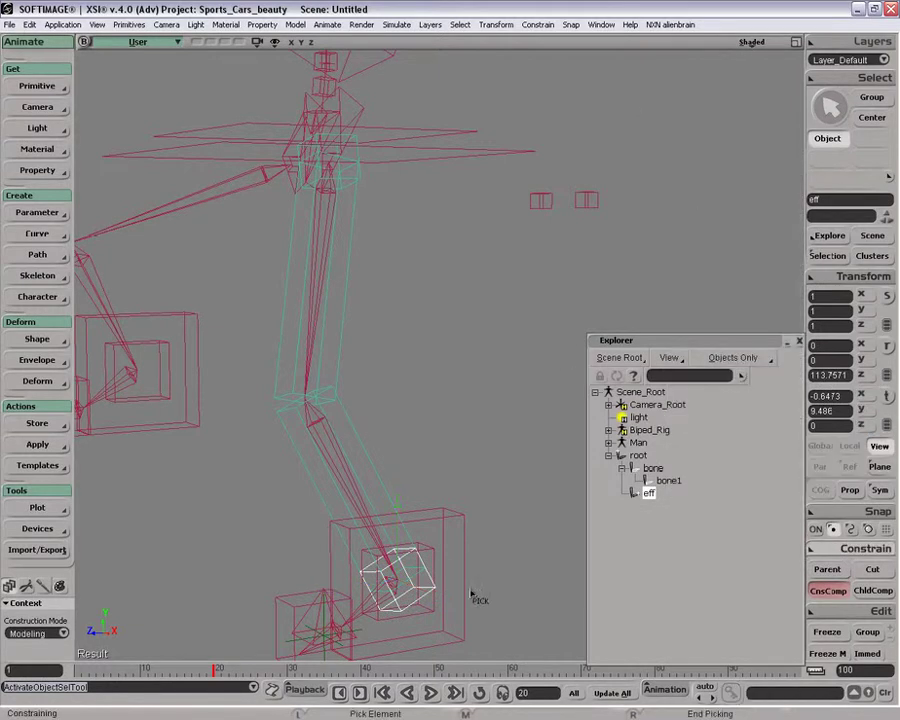
pyautogui.click(395, 588)
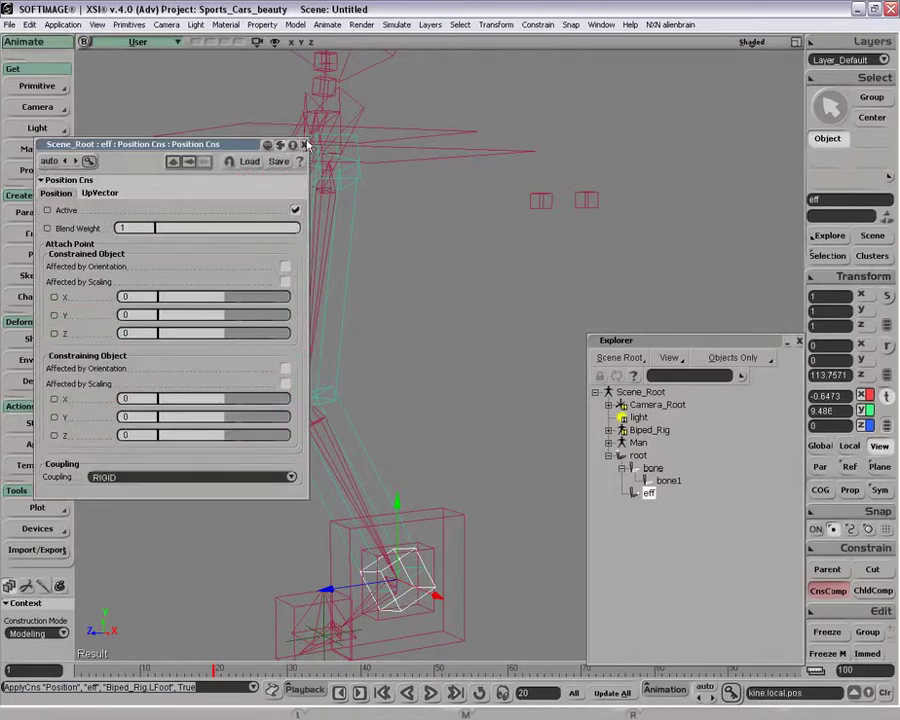
pyautogui.click(305, 145)
# Test the constrained chain by moving the left foot control, and undo the move
pyautogui.press('space')
pyautogui.click(438, 512)
pyautogui.press('v')
pyautogui.moveTo(515, 470); pyautogui.dragTo(464, 361)
pyautogui.hotkey('ctrl', 'z')
# Turn off constraint compensation and move the left foot control so that the left knee bends, undoing the last extra move
pyautogui.click(828, 591)
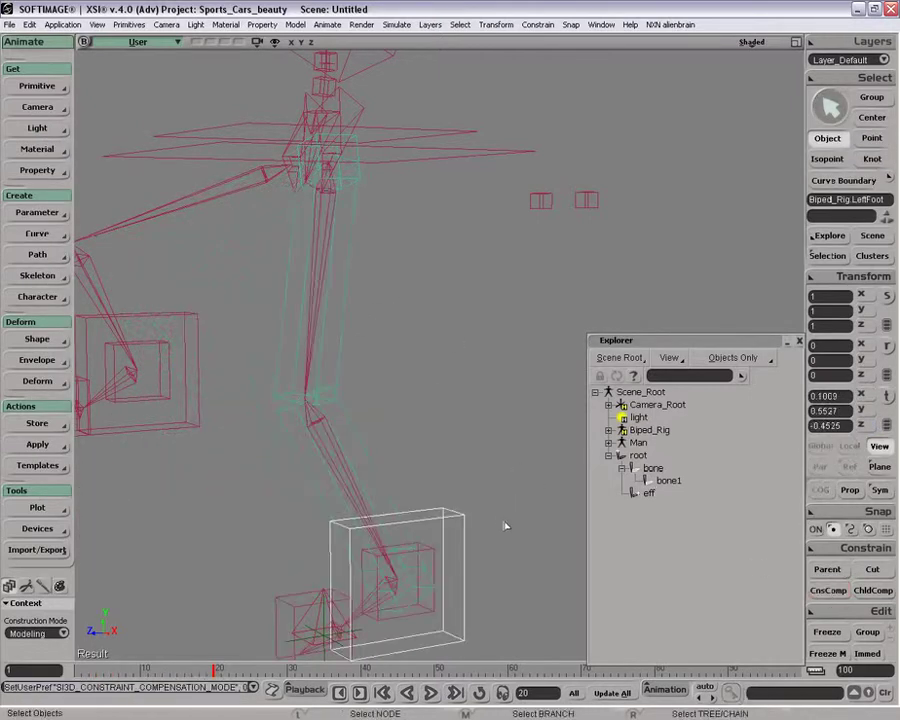
pyautogui.press('v')
pyautogui.moveTo(505, 525); pyautogui.dragTo(379, 311)
pyautogui.press('o')
pyautogui.press('v')
pyautogui.hotkey('ctrl', 'z')
# Select the rig's left thigh bone and compare its rotation axes with the box chain
pyautogui.press('space')
pyautogui.click(345, 310)
pyautogui.click(311, 285)
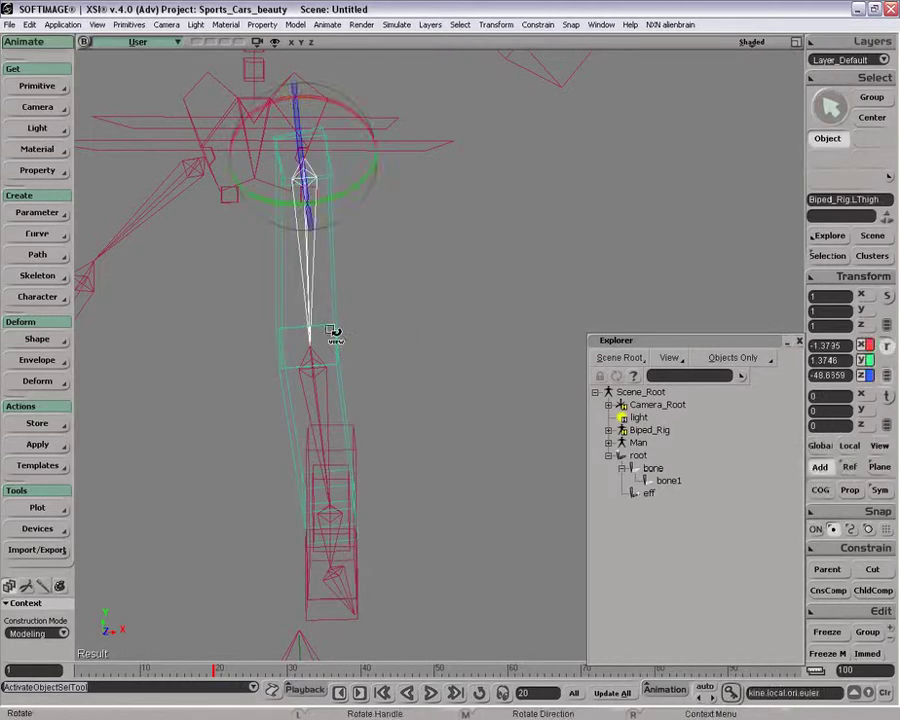
pyautogui.press('space')
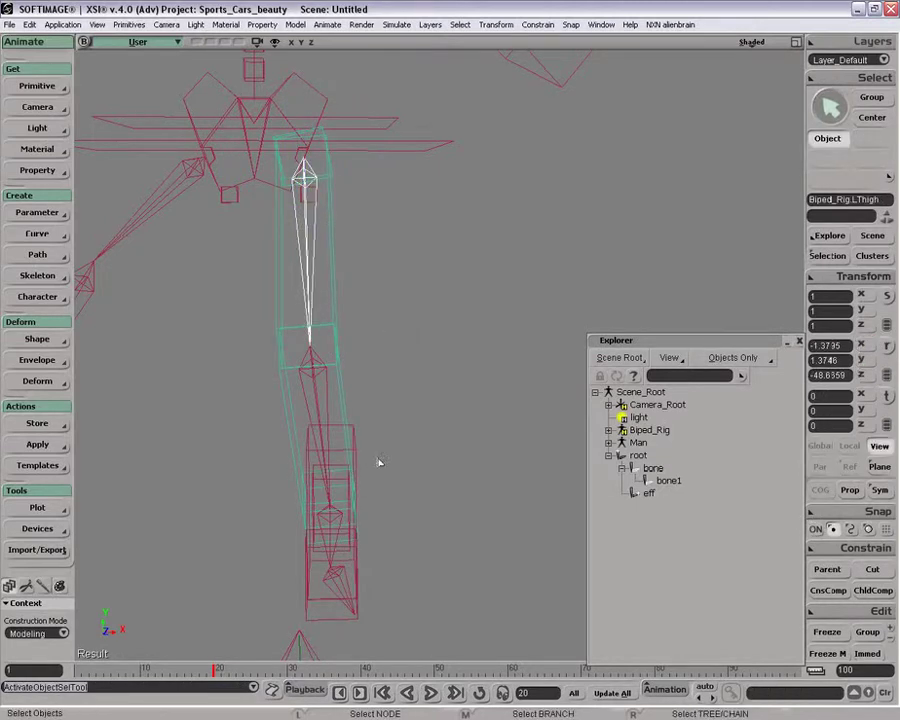
# Try moving the left leg's up-vector control with the knee bent, and undo the move
pyautogui.press('o')
pyautogui.moveTo(388, 451); pyautogui.dragTo(376, 400)
pyautogui.click(359, 162)
pyautogui.press('v')
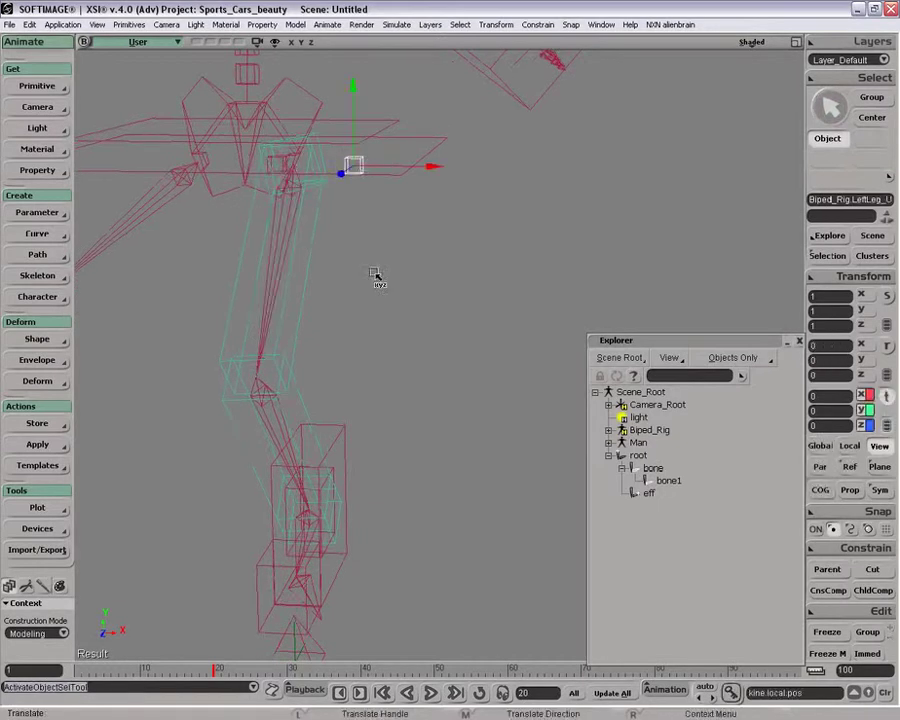
pyautogui.moveTo(396, 323); pyautogui.dragTo(478, 378)
pyautogui.hotkey('ctrl', 'z')
# Select the box chain's upper bone and show the Chain Critical Zone for selected and unselected objects in the user camera
pyautogui.click(305, 286)
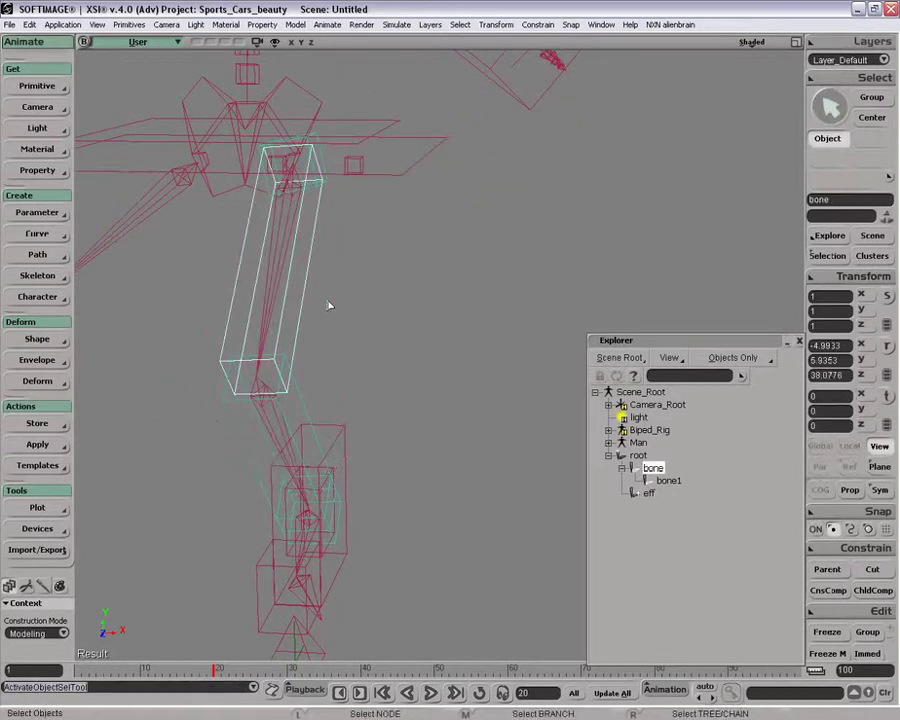
pyautogui.press('o')
pyautogui.moveTo(331, 304)
pyautogui.mouseDown()
pyautogui.moveTo(285, 293)
pyautogui.moveTo(271, 275)
pyautogui.moveTo(271, 289)
pyautogui.moveTo(405, 260)
pyautogui.moveTo(396, 273)
pyautogui.moveTo(409, 282)
pyautogui.mouseUp()
pyautogui.press('p')
pyautogui.press('o')
pyautogui.hotkey('shift', 's')
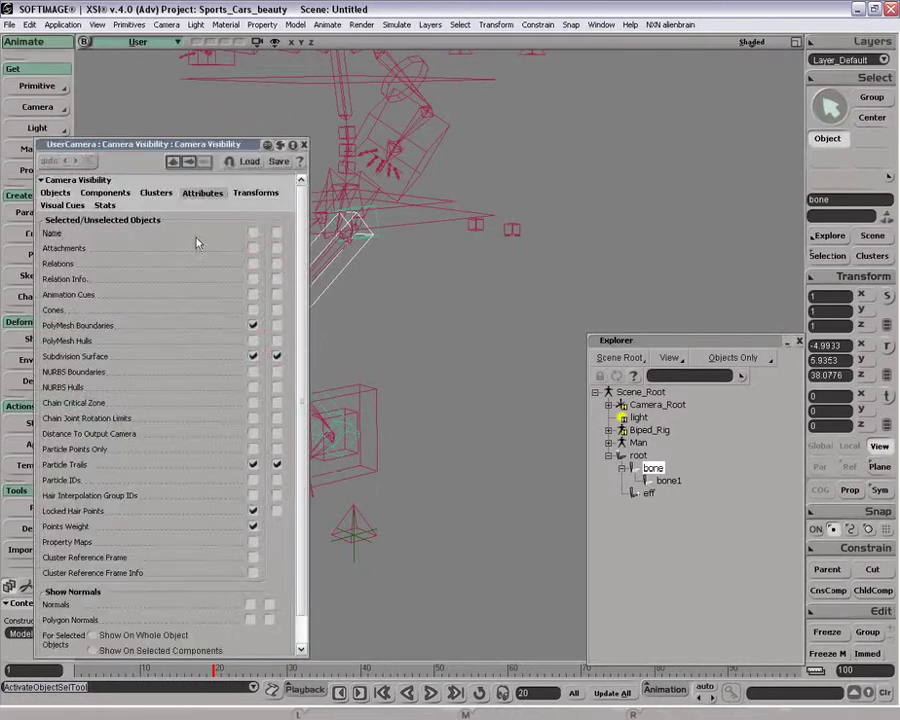
pyautogui.click(277, 403)
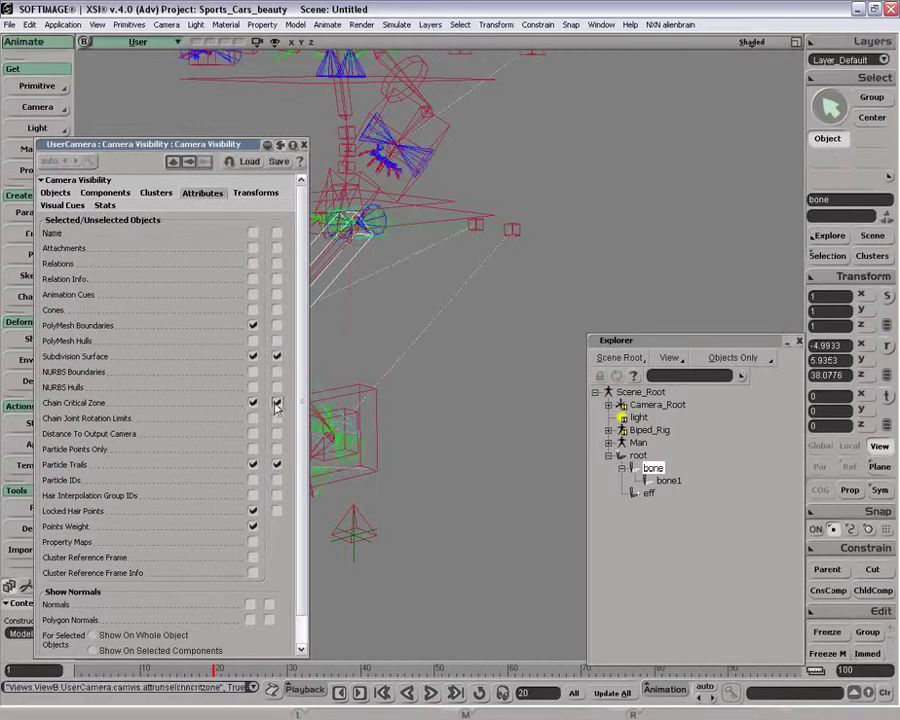
pyautogui.doubleClick(243, 147)
# Move the left leg's up-vector control across the leg to examine the chain planes, and undo the move
pyautogui.press('z')
pyautogui.moveTo(303, 247); pyautogui.dragTo(308, 282)
pyautogui.press('p')
pyautogui.moveTo(397, 226); pyautogui.dragTo(325, 292)
pyautogui.press('o')
pyautogui.press('space')
pyautogui.click(435, 250)
pyautogui.press('v')
pyautogui.moveTo(528, 350); pyautogui.dragTo(265, 375)
pyautogui.press('space')
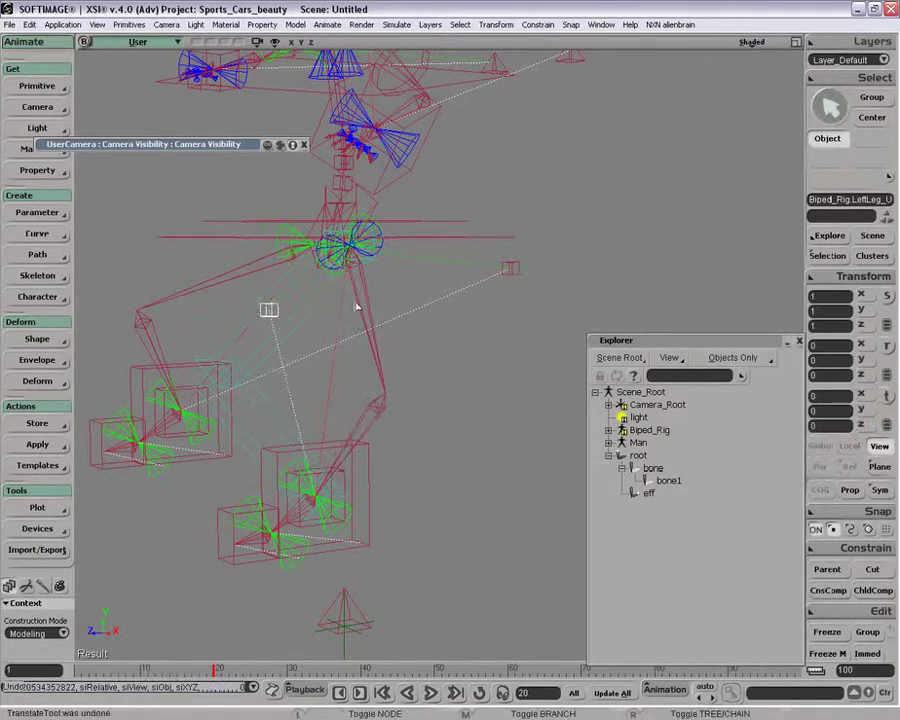
pyautogui.hotkey('ctrl', 'z')
# Hide the Chain Critical Zone for all objects and close the camera visibility properties
pyautogui.press('shift')
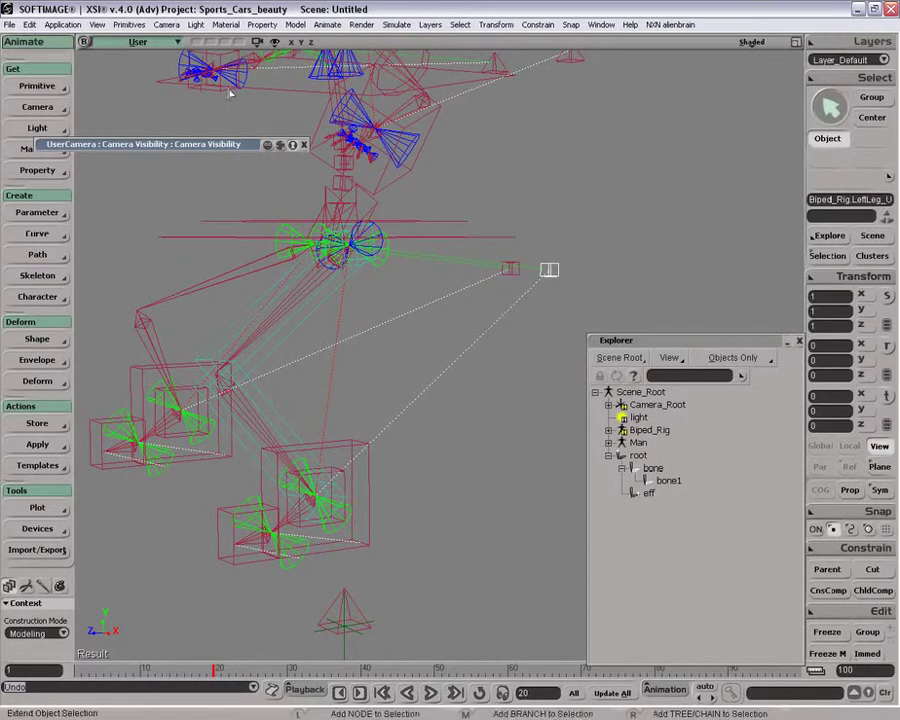
pyautogui.click(307, 145)
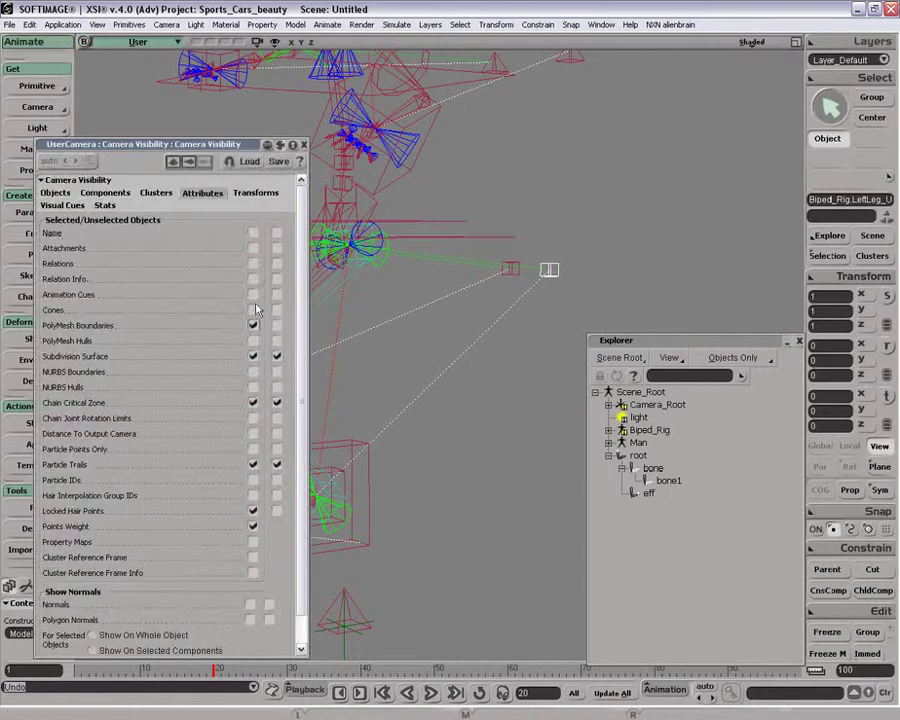
pyautogui.click(276, 402)
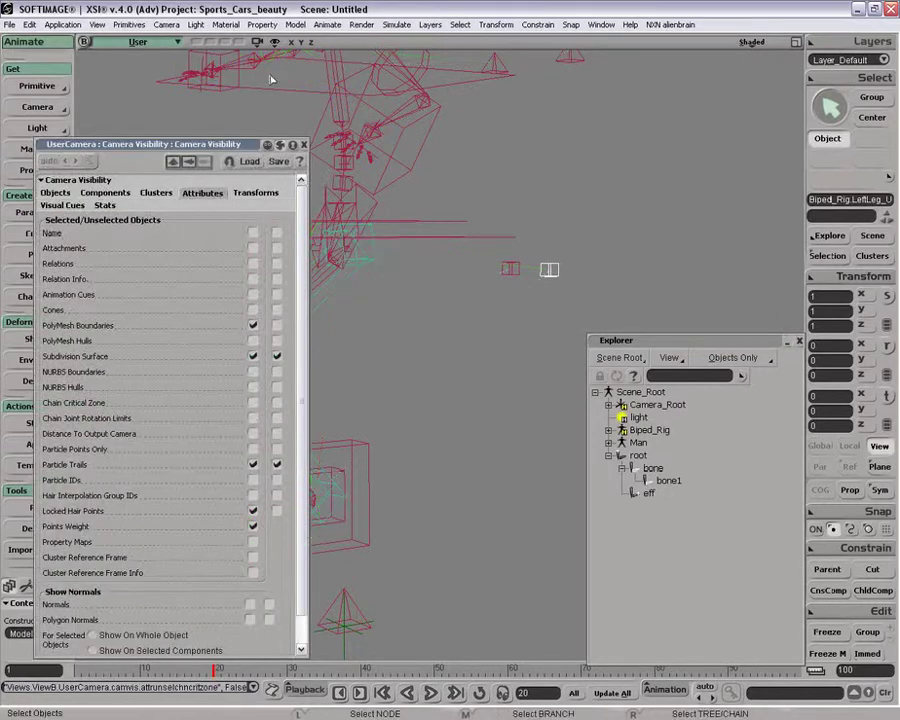
pyautogui.click(303, 146)
pyautogui.press('space')
# Create an implicit cube and reduce its length to about 1.47
pyautogui.press('p')
pyautogui.moveTo(373, 267); pyautogui.dragTo(334, 321)
pyautogui.click(37, 86)
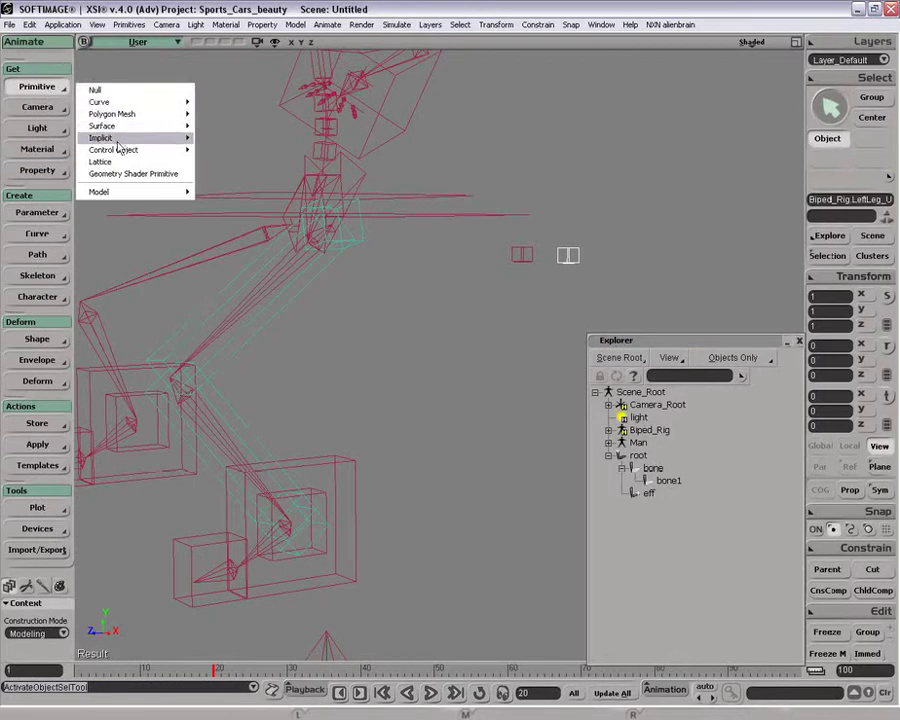
pyautogui.moveTo(125, 138)
pyautogui.click(210, 204)
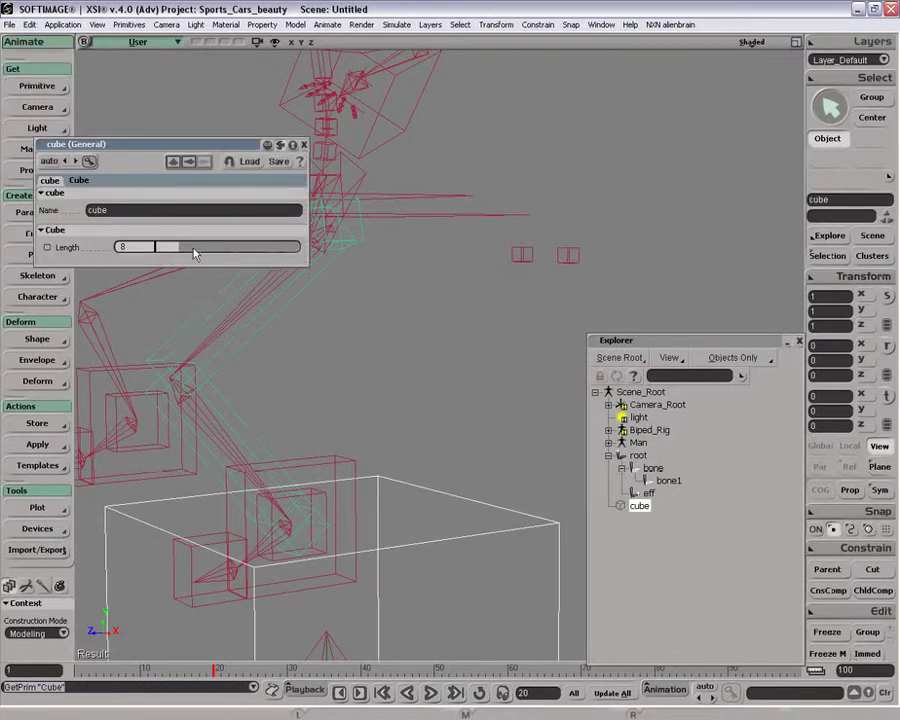
pyautogui.moveTo(193, 255); pyautogui.dragTo(155, 248)
# Move the cube to about X -0.52, Y 6.82, Z -0.26 beside the bent leg and shrink it to a tiny marker
pyautogui.press('v')
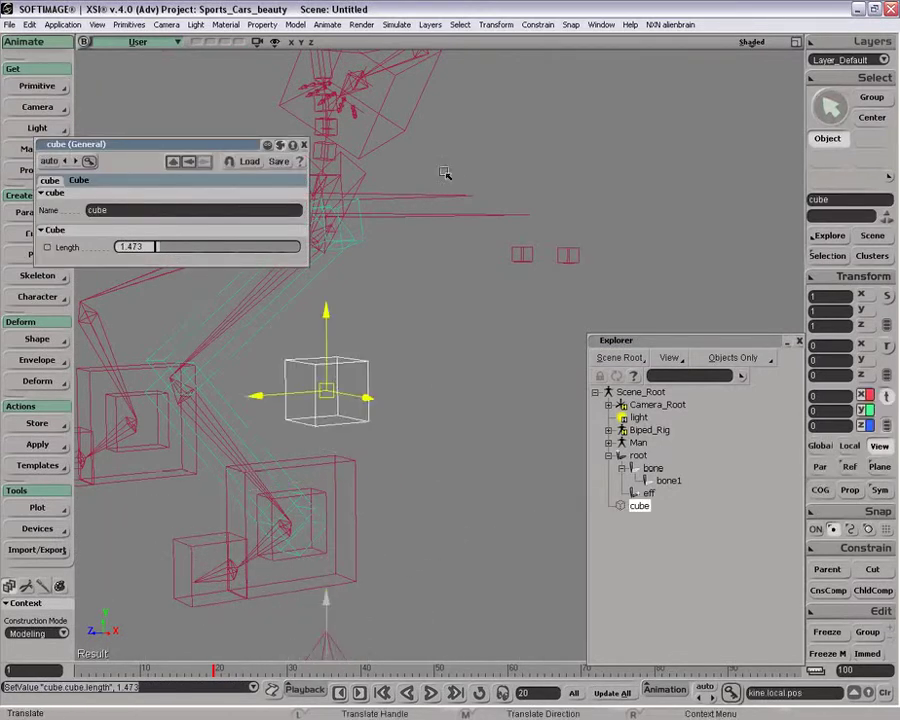
pyautogui.press('space')
pyautogui.click(367, 343)
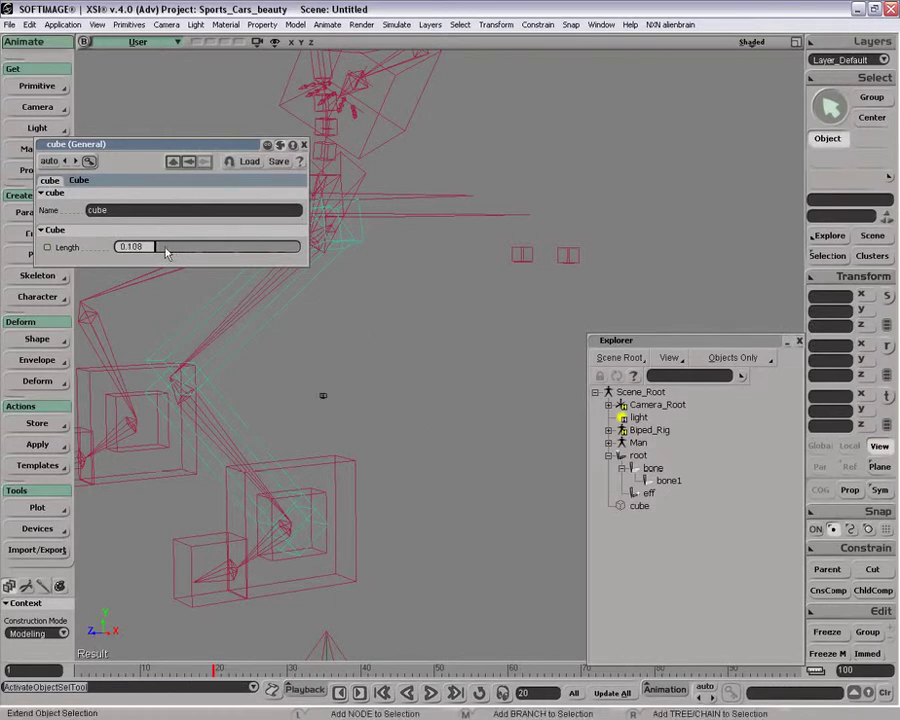
pyautogui.click(304, 145)
# Try to constrain the tiny cube to the box chain's root, second bone and effector with a 3 Points constraint
pyautogui.moveTo(345, 376); pyautogui.dragTo(314, 410)
pyautogui.click(835, 553)
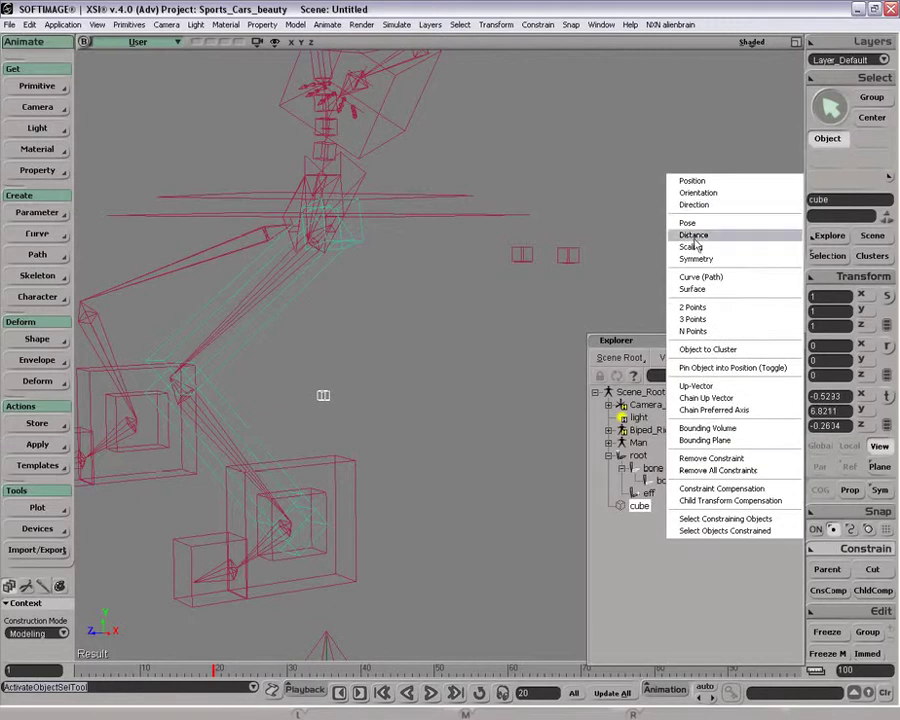
pyautogui.click(702, 318)
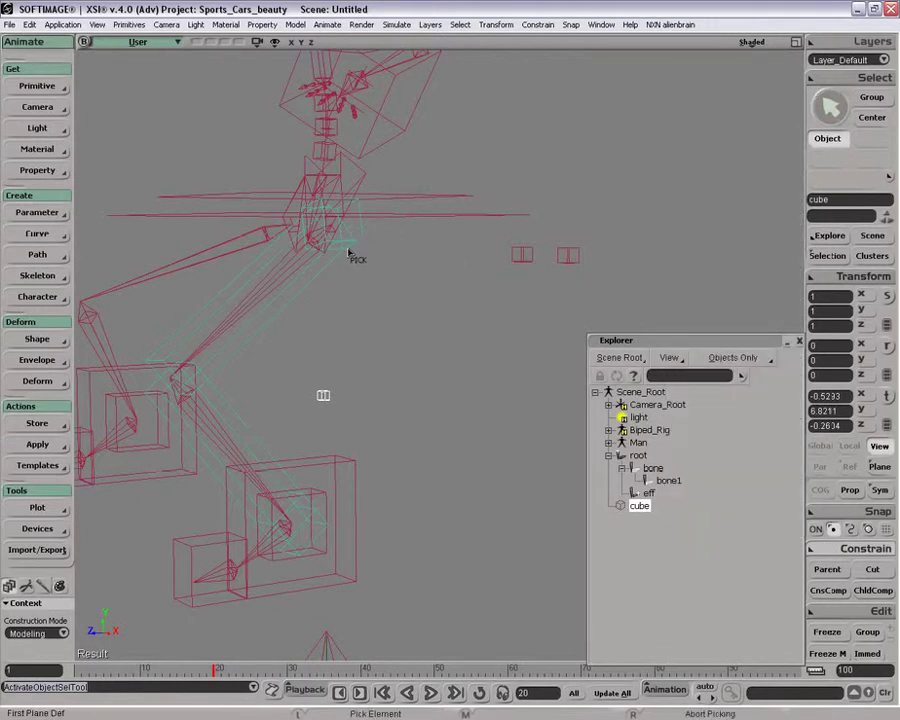
pyautogui.click(359, 245)
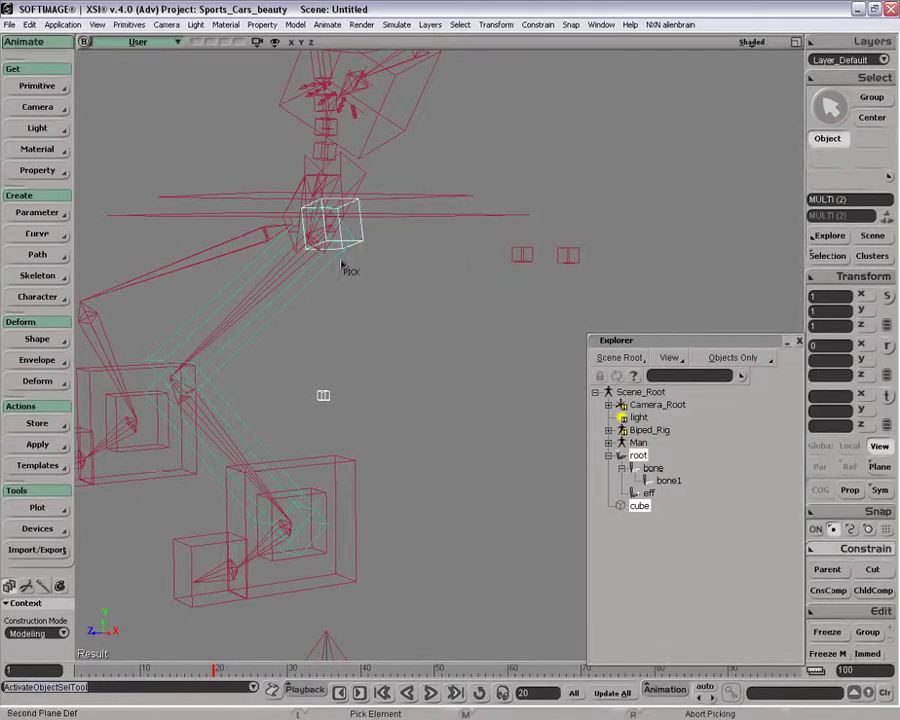
pyautogui.click(225, 405)
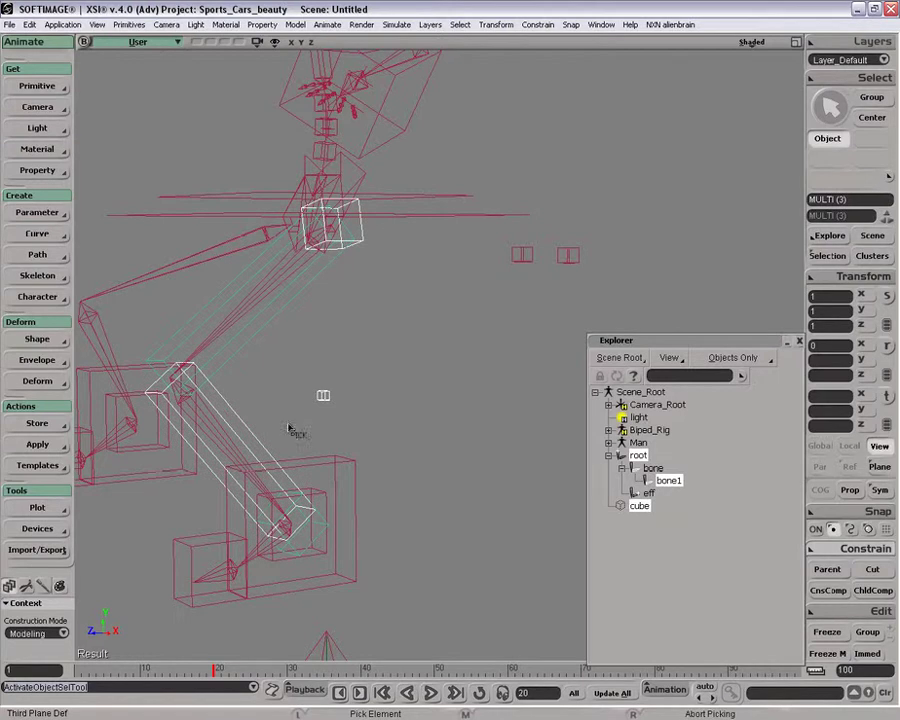
pyautogui.click(323, 522)
pyautogui.click(305, 146)
pyautogui.click(381, 394)
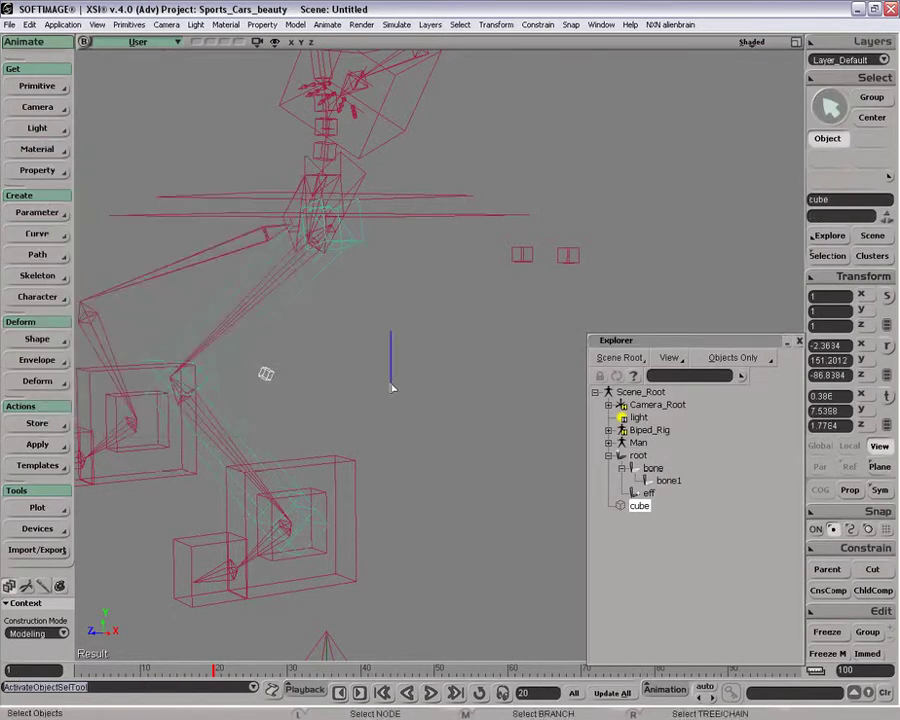
# Move the left leg's up-vector control, and undo back to before the cube's final shrinking and 3 Points constraint
pyautogui.moveTo(575, 260); pyautogui.dragTo(581, 273)
pyautogui.press('v')
pyautogui.moveTo(645, 268); pyautogui.dragTo(686, 292)
pyautogui.hotkey('ctrl', 'z')
pyautogui.hotkey('ctrl', 'z')
pyautogui.hotkey('ctrl', 'z')
pyautogui.hotkey('ctrl', 'z')
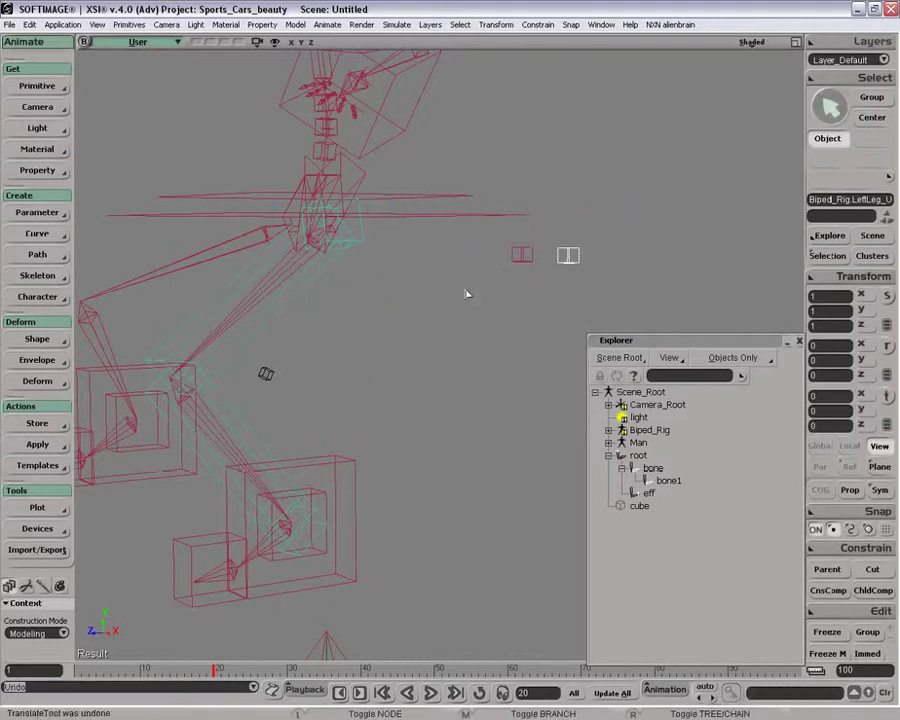
pyautogui.hotkey('ctrl', 'z')
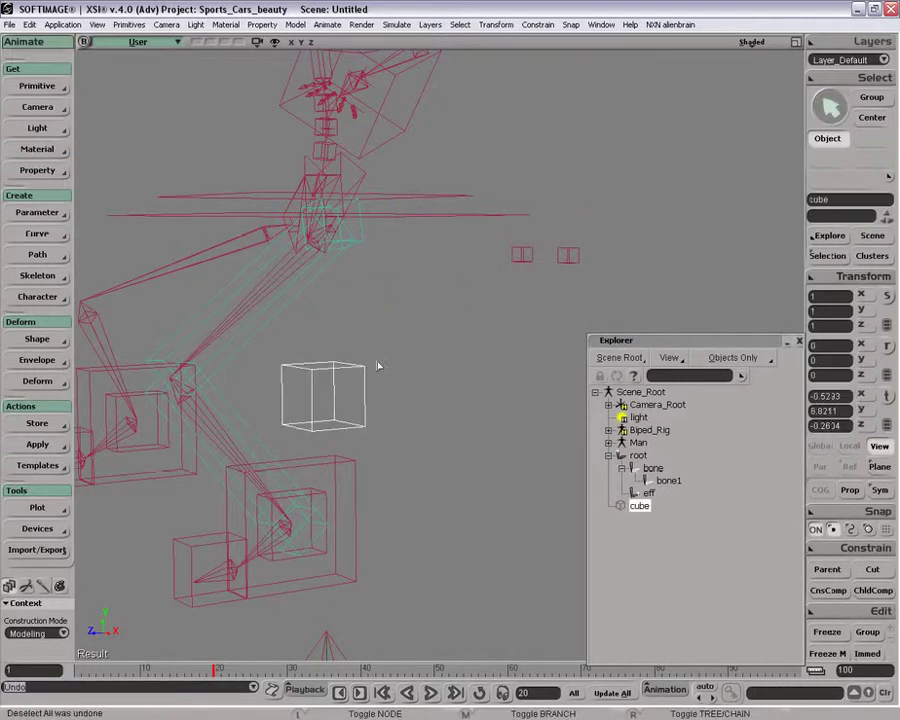
# Reduce the cube's length to about 0.705 and close its properties
pyautogui.press('space')
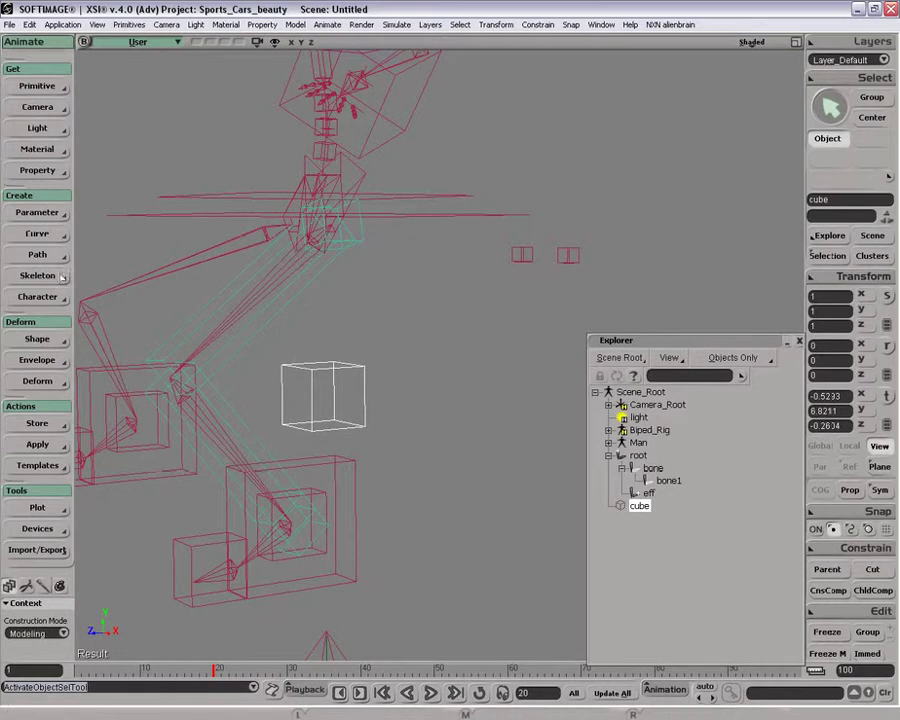
pyautogui.press('Return')
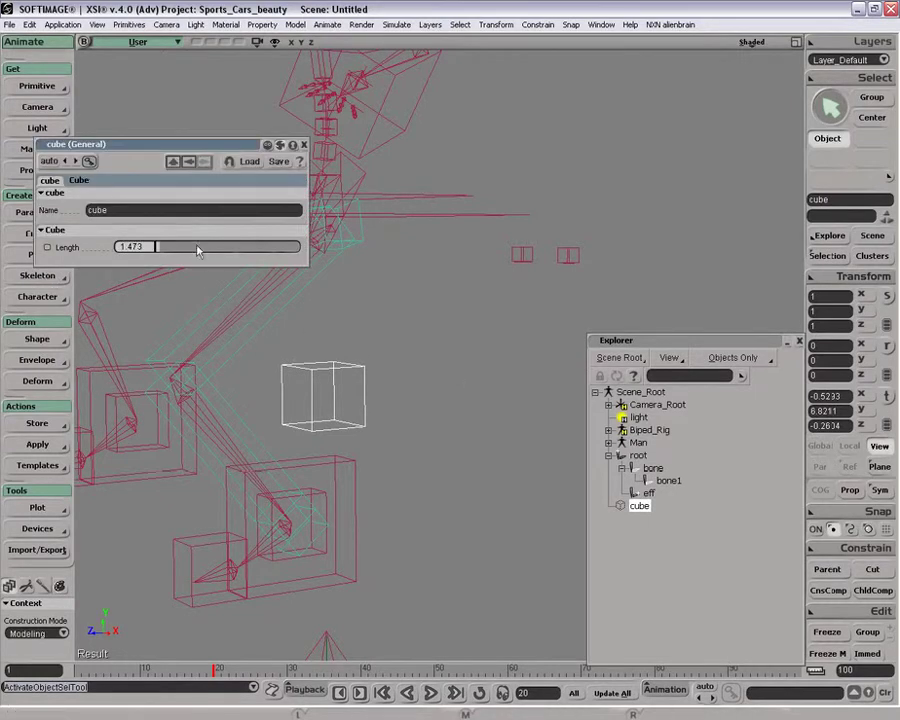
pyautogui.moveTo(162, 250); pyautogui.dragTo(155, 247)
pyautogui.click(304, 146)
# Constrain the cube to the biped rig's left thigh, shin and foot with a 3 Points constraint, keeping the default settings
pyautogui.click(852, 548)
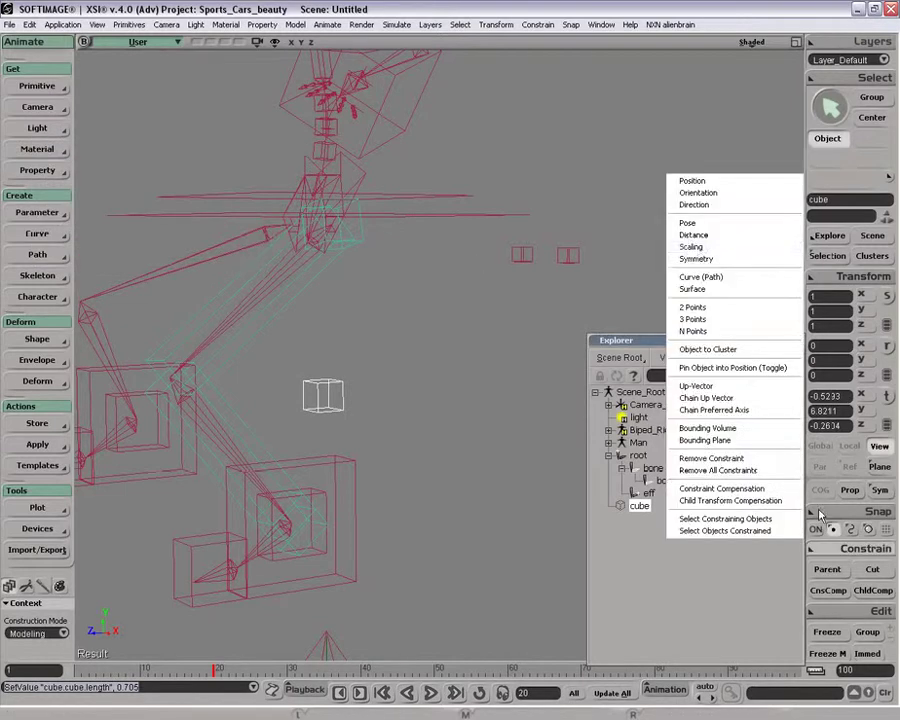
pyautogui.click(697, 319)
pyautogui.click(298, 265)
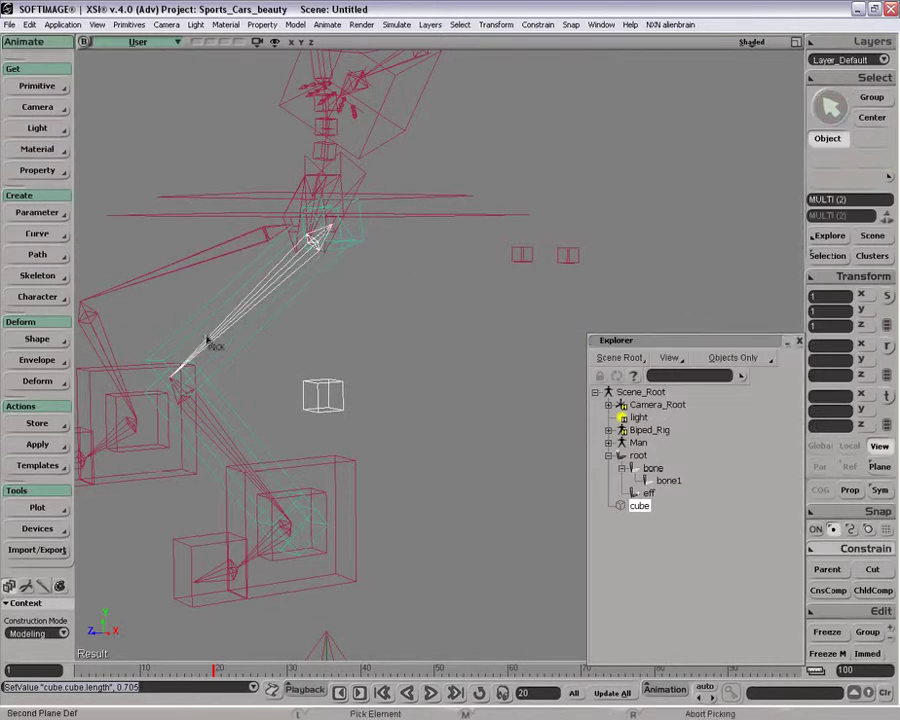
pyautogui.click(214, 419)
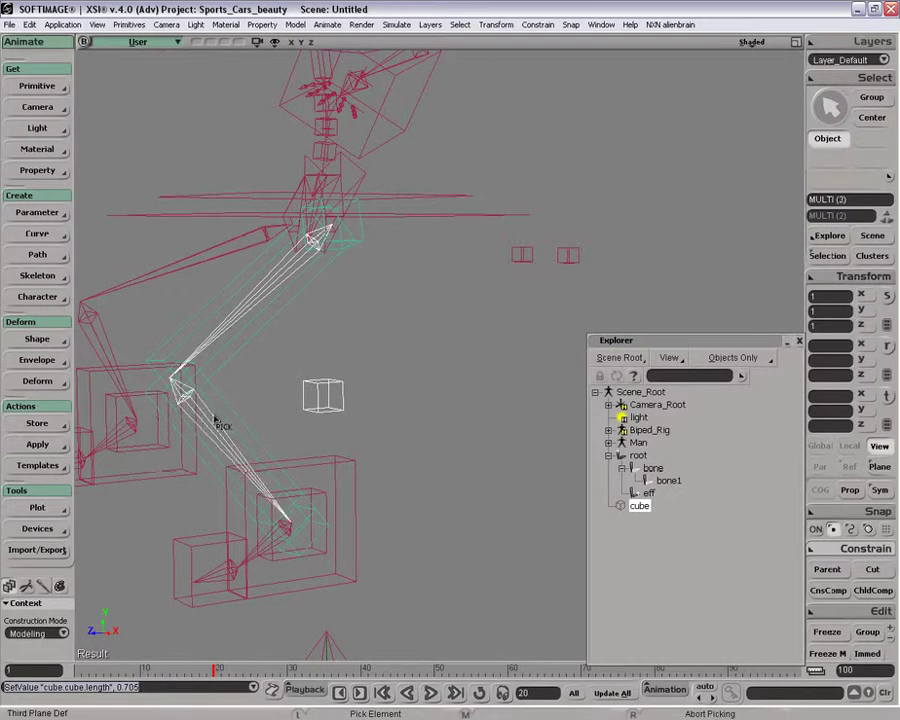
pyautogui.click(288, 535)
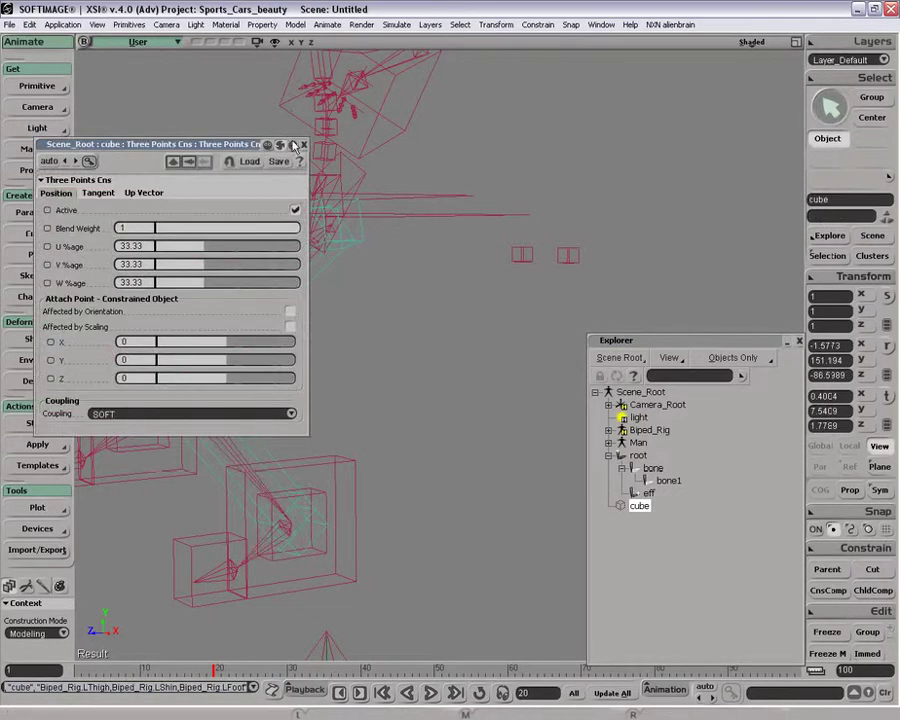
pyautogui.click(303, 145)
# Move the left leg's up-vector control to test how the cube follows, and undo the move
pyautogui.press('v')
pyautogui.moveTo(551, 255); pyautogui.dragTo(584, 314)
pyautogui.press('space')
pyautogui.hotkey('ctrl', 'z')
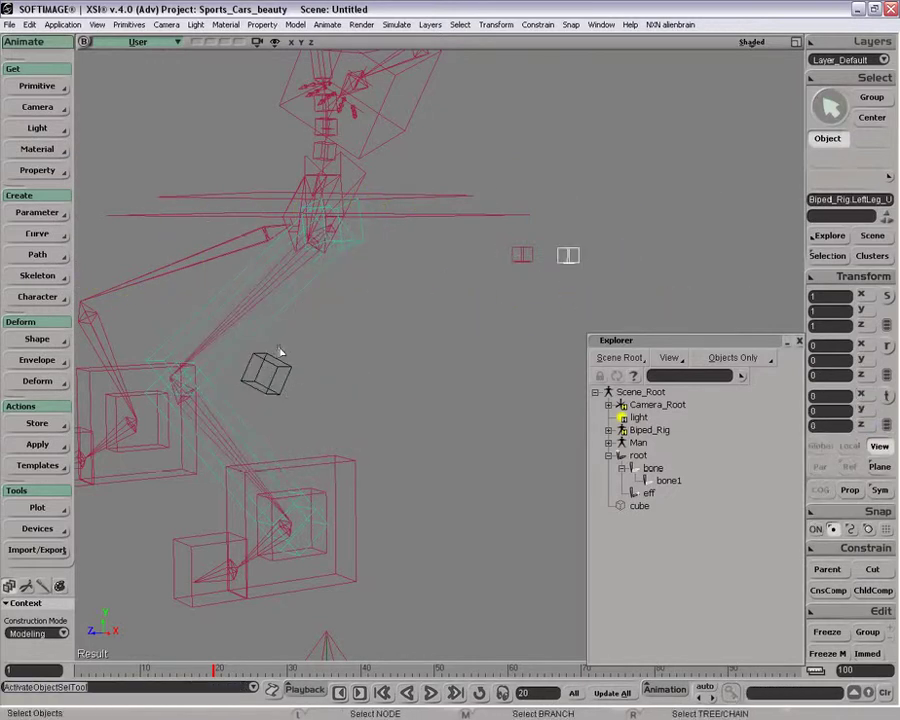
pyautogui.click(278, 356)
pyautogui.click(314, 282)
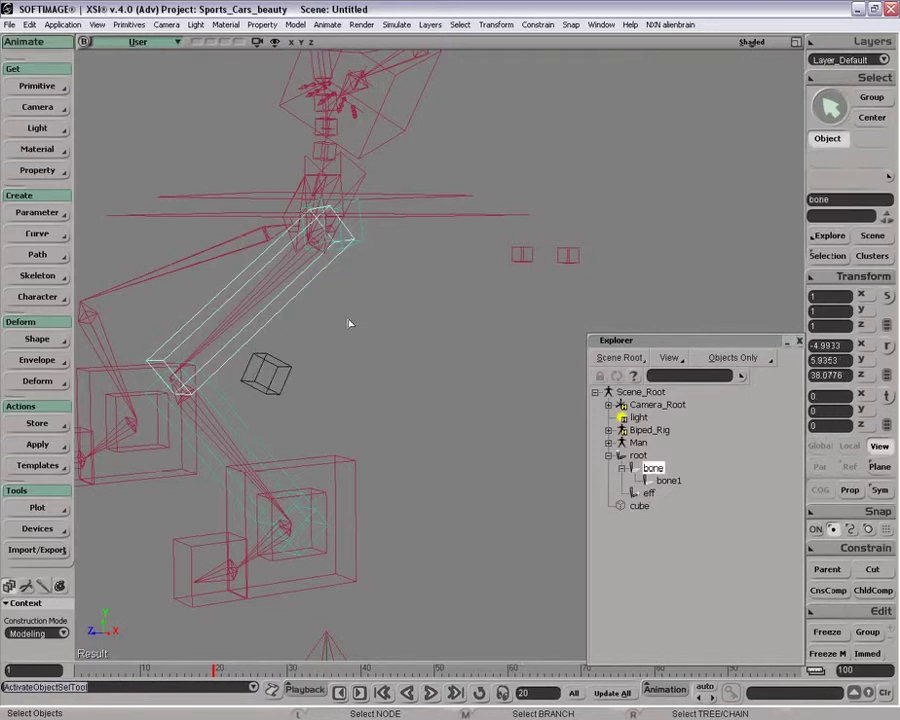
pyautogui.press('o')
pyautogui.moveTo(349, 323); pyautogui.dragTo(399, 289)
pyautogui.press('v')
pyautogui.moveTo(422, 378); pyautogui.dragTo(380, 378)
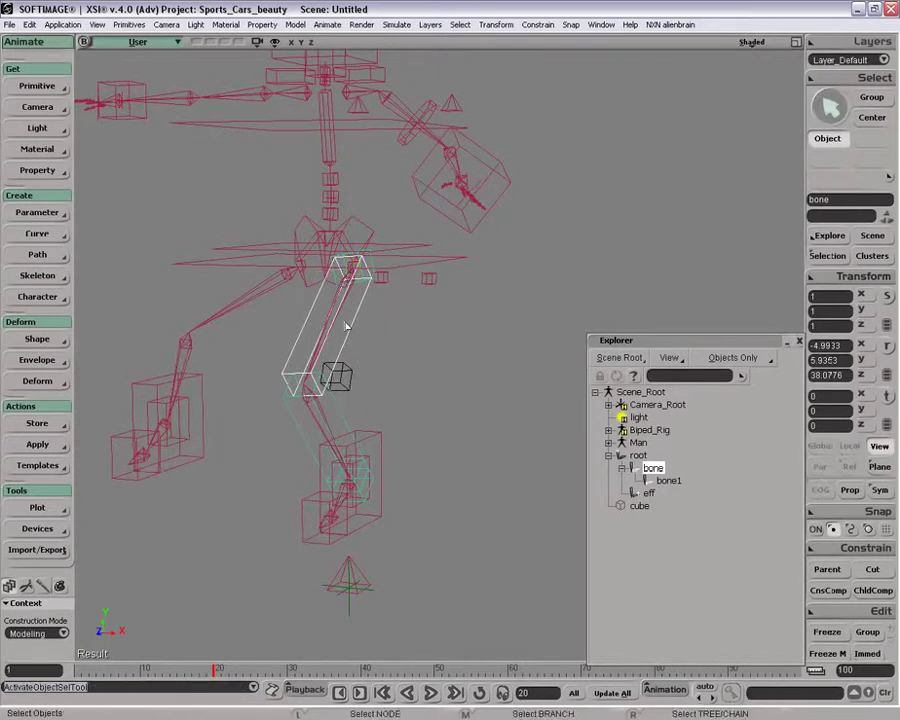
pyautogui.click(271, 237)
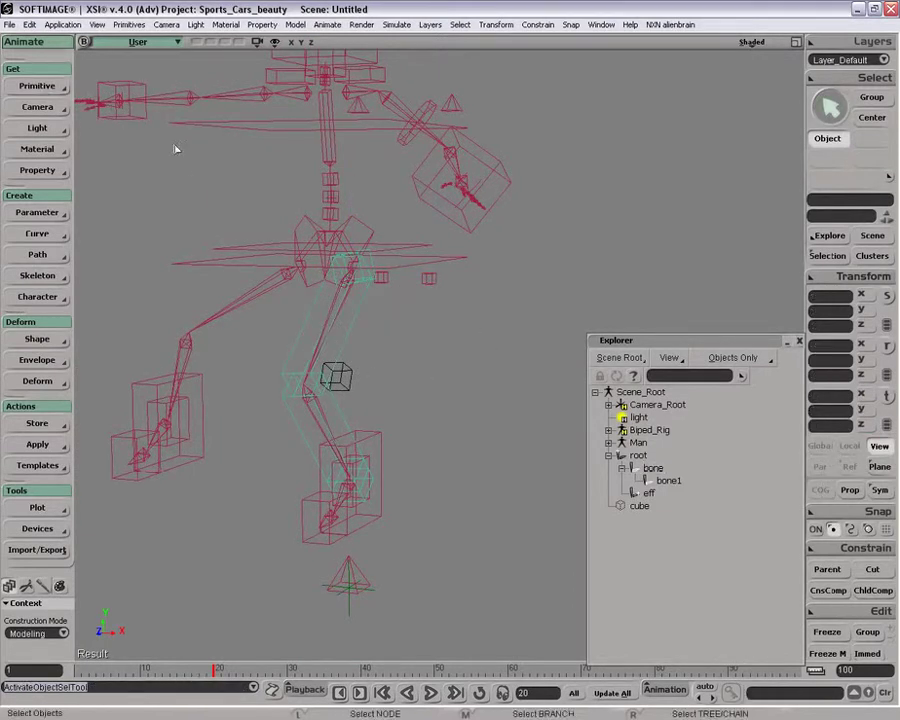
# Create a null and move it in front of the bent left leg, at about X 0.92, Y 6.73, Z -4.25
pyautogui.click(47, 91)
pyautogui.click(108, 89)
pyautogui.press('o')
pyautogui.moveTo(405, 398); pyautogui.dragTo(371, 391)
pyautogui.press('v')
pyautogui.moveTo(372, 478); pyautogui.dragTo(493, 281)
pyautogui.press('space')
pyautogui.click(480, 346)
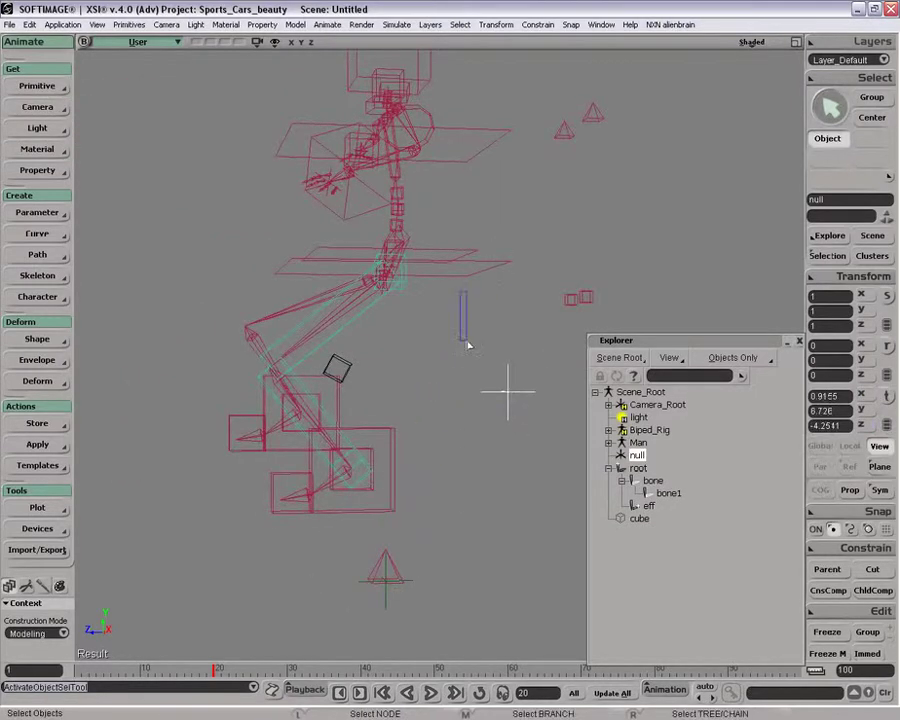
# Reposition the null farther from the left knee, at about X 1.08, Y 7.00, Z -5.08
pyautogui.hotkey('ctrl', 'z')
pyautogui.press('v')
pyautogui.moveTo(440, 444); pyautogui.dragTo(461, 436)
pyautogui.press('space')
pyautogui.click(429, 372)
pyautogui.moveTo(506, 360); pyautogui.dragTo(546, 399)
pyautogui.press('space')
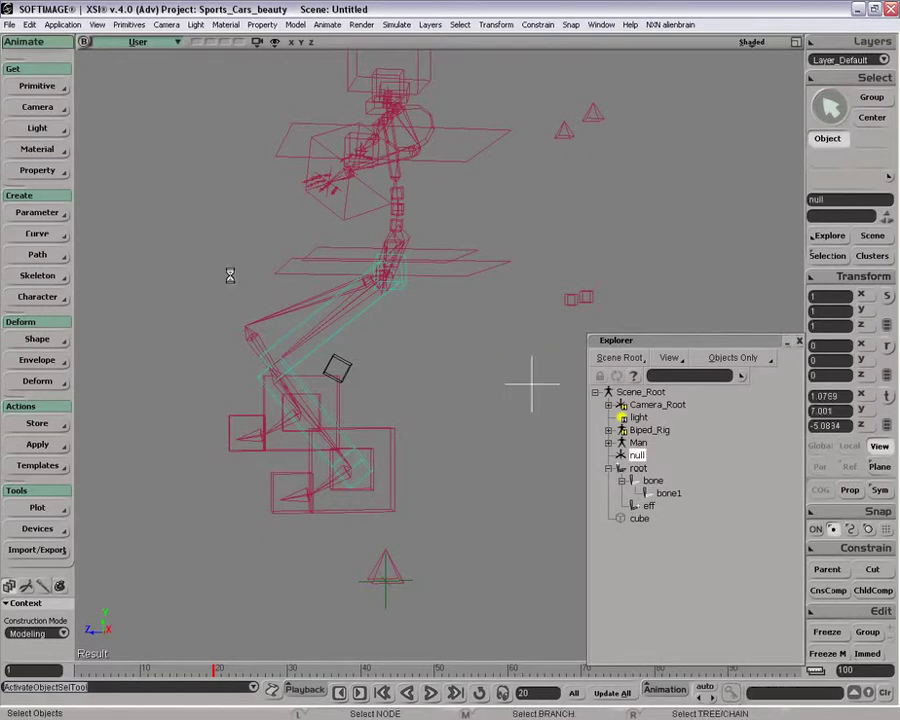
# Apply a Chain Up Vector constraint to the box chain's first bone, using the null as the up-vector target
pyautogui.click(347, 328)
pyautogui.click(25, 282)
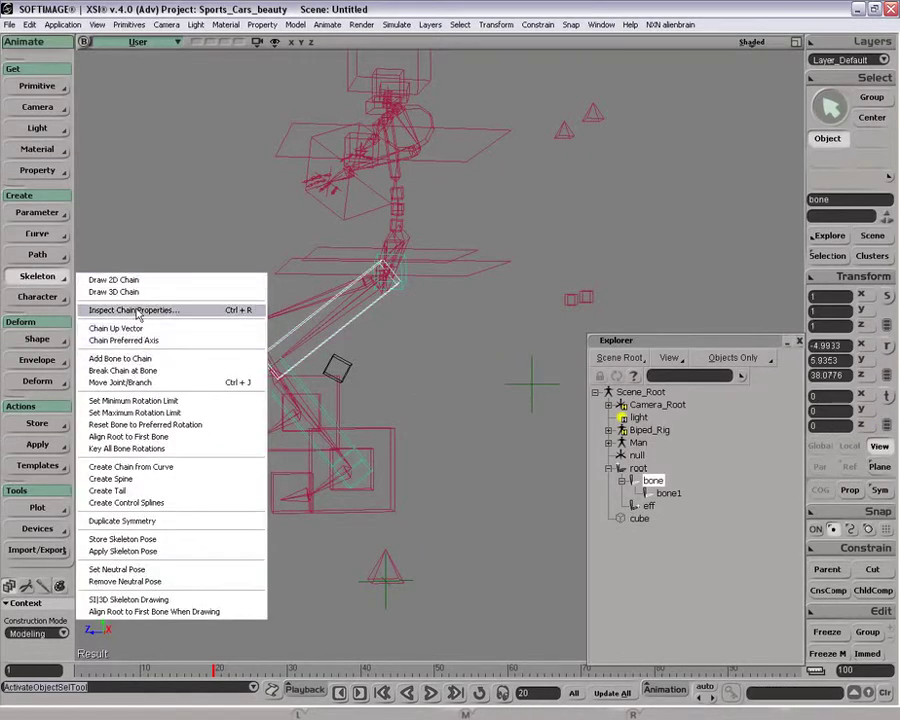
pyautogui.click(126, 330)
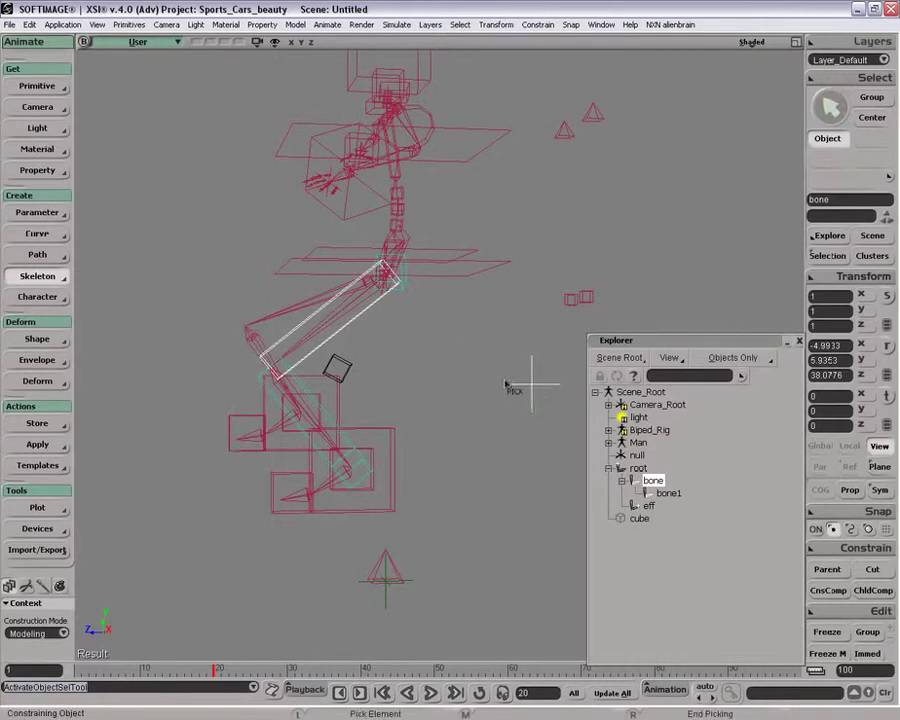
pyautogui.click(496, 378)
# Move the null to about X 0.90, Y 6.98, Z -5.04 to align the box chain's plane with the left leg
pyautogui.moveTo(466, 372); pyautogui.dragTo(451, 398)
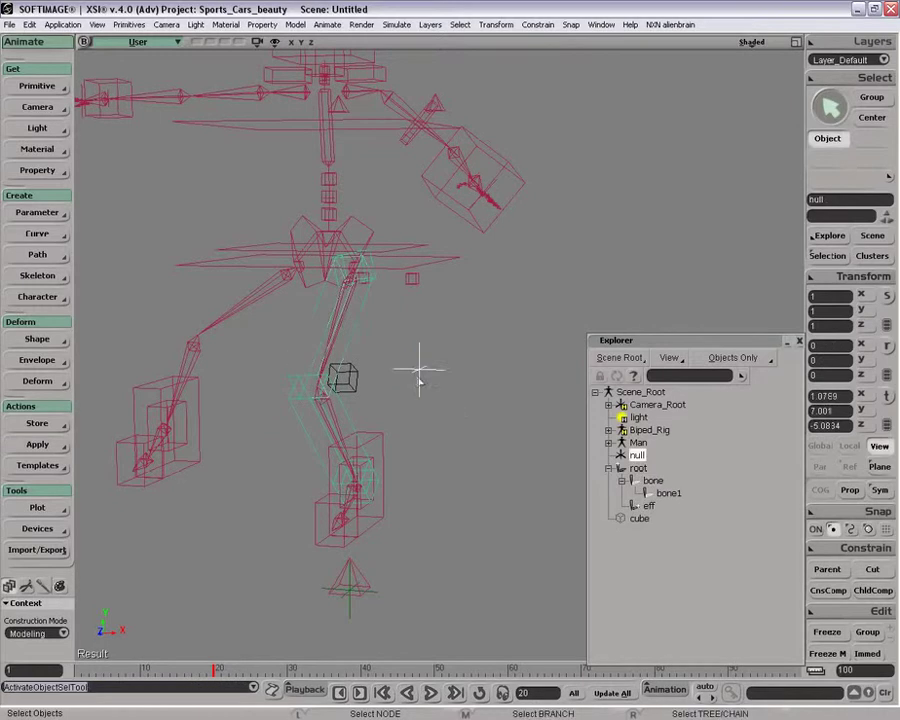
pyautogui.press('v')
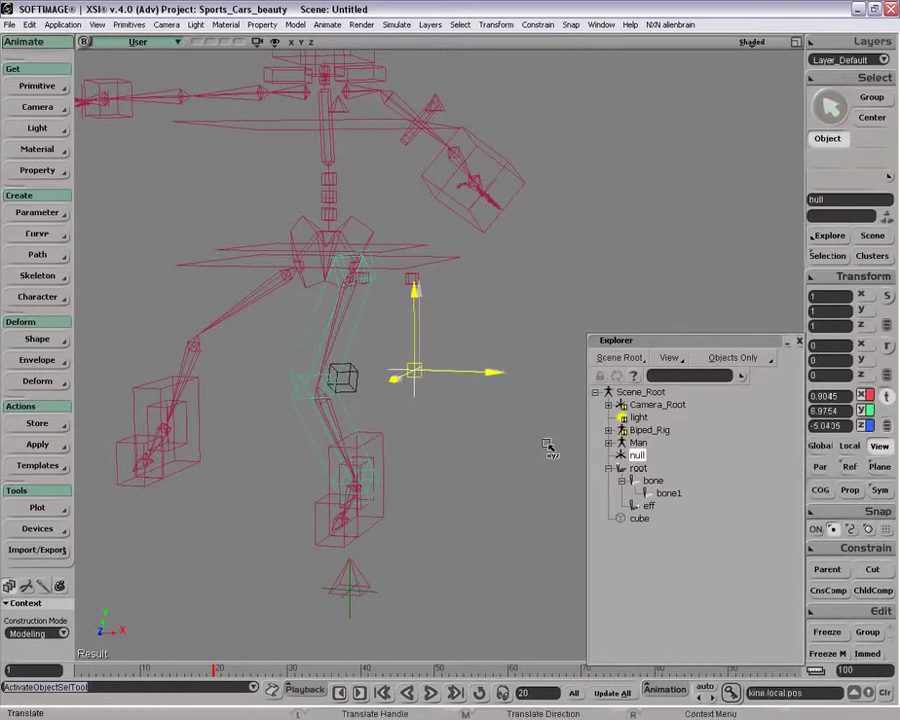
pyautogui.moveTo(549, 445); pyautogui.dragTo(546, 444)
pyautogui.press('space')
# Pose-constrain the null to the cube with constraint compensation on, and turn the compensation back off
pyautogui.moveTo(486, 432); pyautogui.dragTo(445, 430)
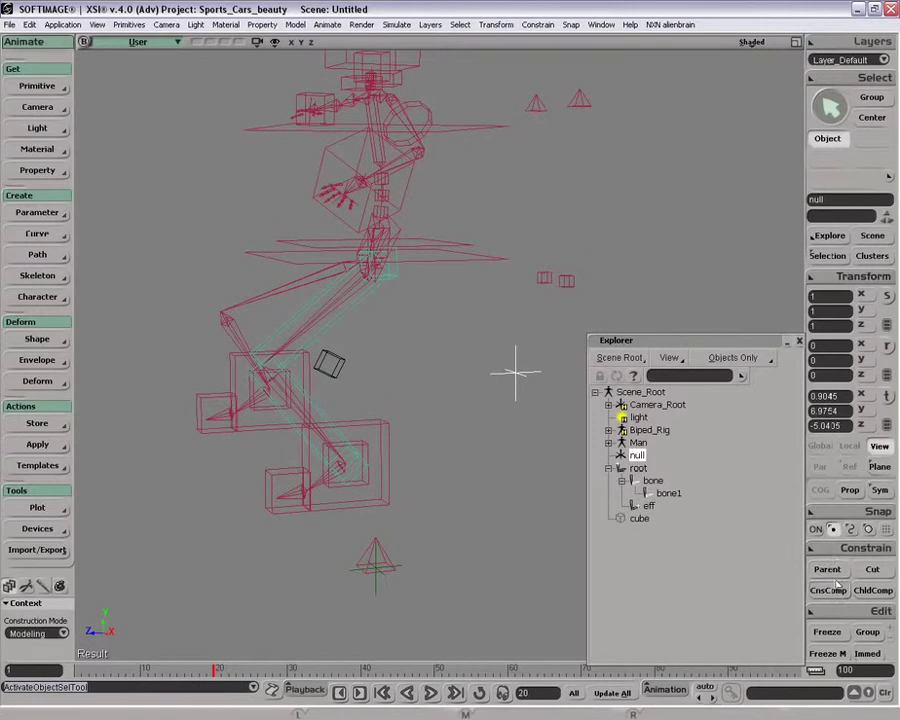
pyautogui.click(836, 589)
pyautogui.click(845, 551)
pyautogui.click(724, 222)
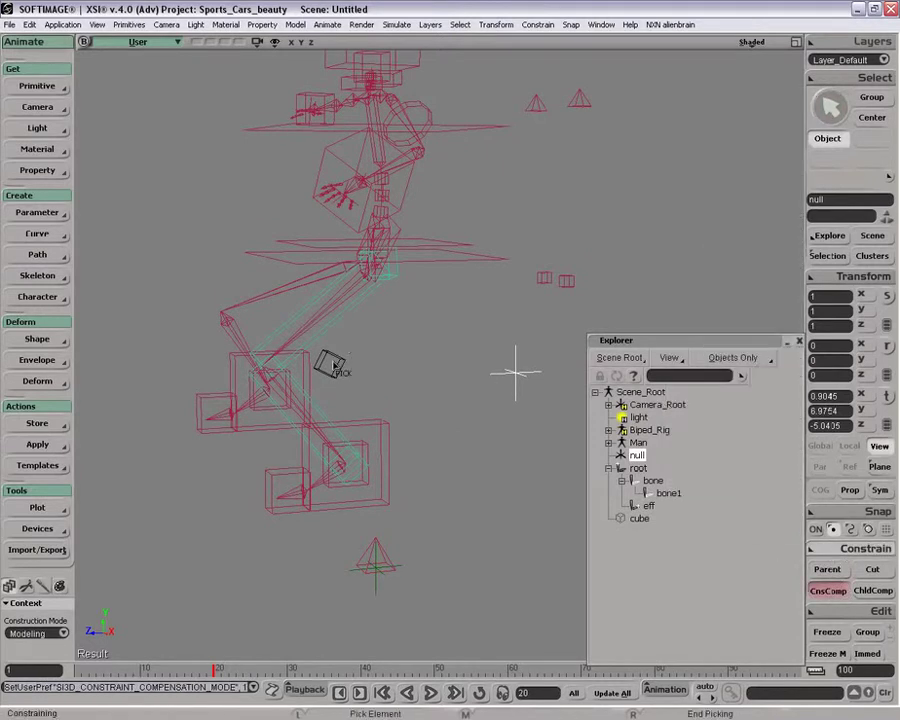
pyautogui.click(335, 370)
pyautogui.click(312, 152)
pyautogui.click(405, 397)
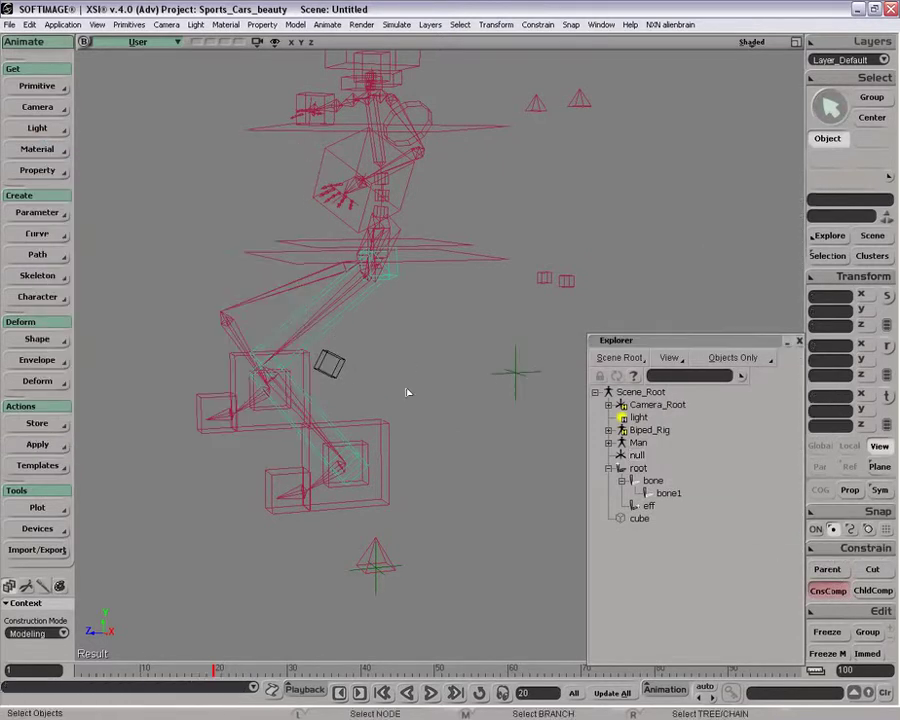
pyautogui.press('space')
pyautogui.click(828, 590)
# Lower the left foot control to about X -1.27, Y 2.03, Z 1.60 to test the constrained chain
pyautogui.press('space')
pyautogui.click(378, 420)
pyautogui.press('v')
pyautogui.moveTo(470, 429); pyautogui.dragTo(488, 452)
pyautogui.press('space')
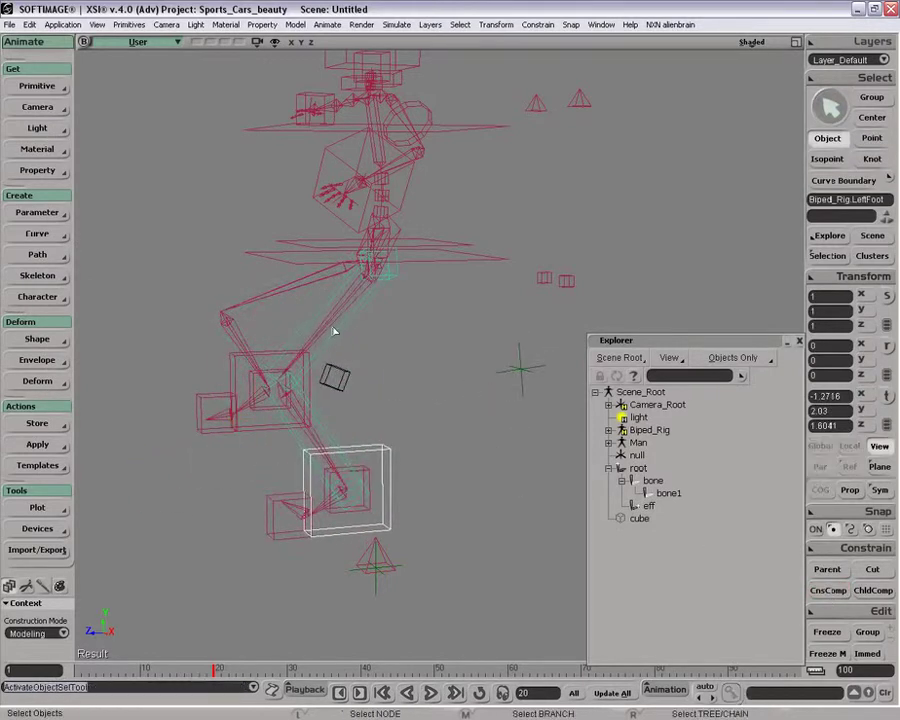
# Swing the left leg's up-vector control across the leg and leave it at about X 0.63, Y -0.66, Z -1.48
pyautogui.click(566, 279)
pyautogui.press('v')
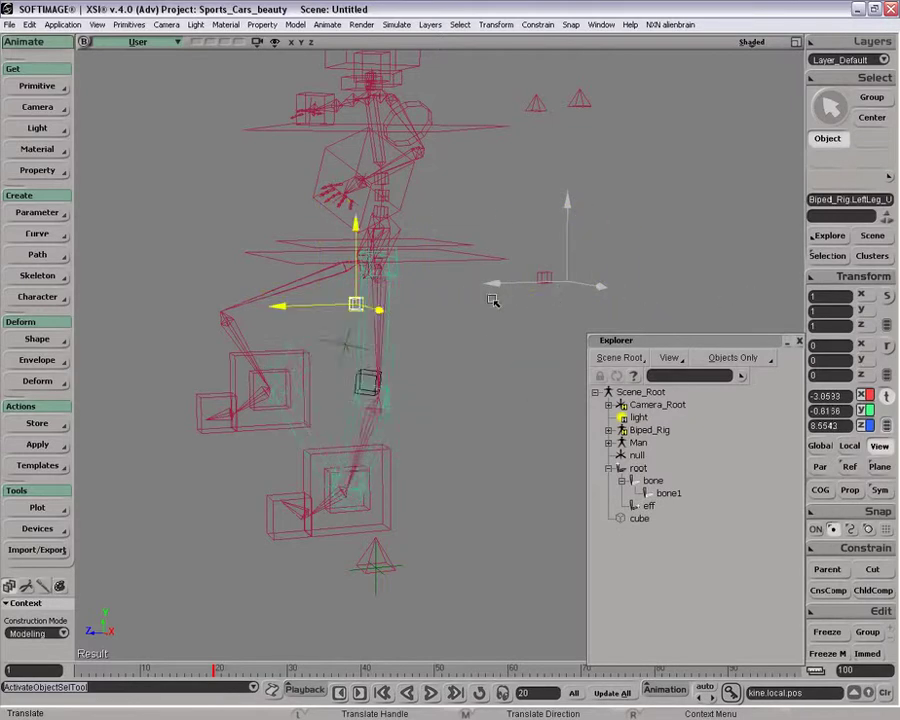
pyautogui.click(764, 294)
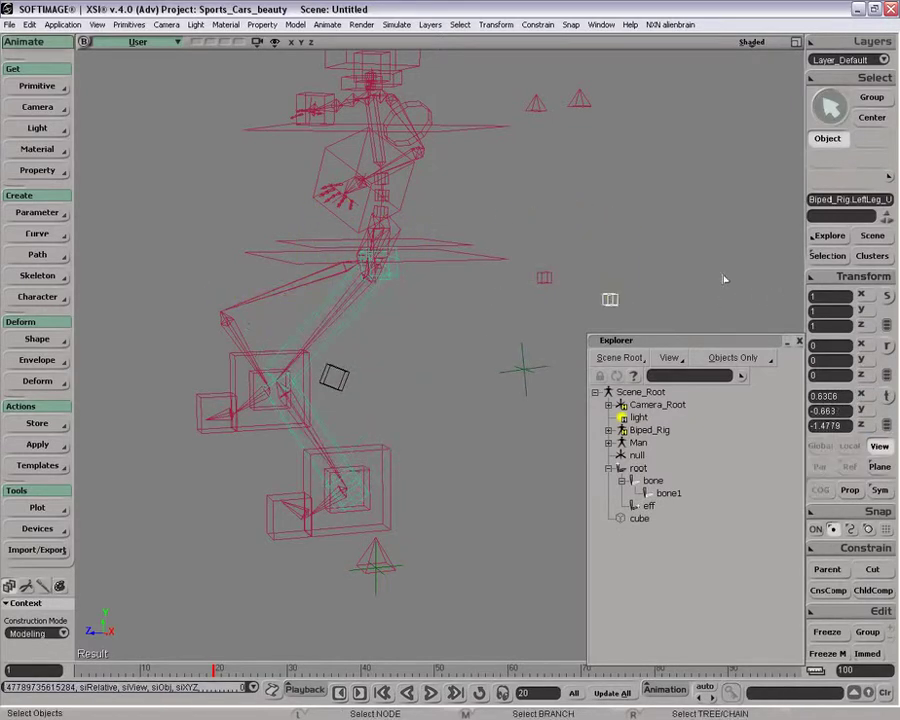